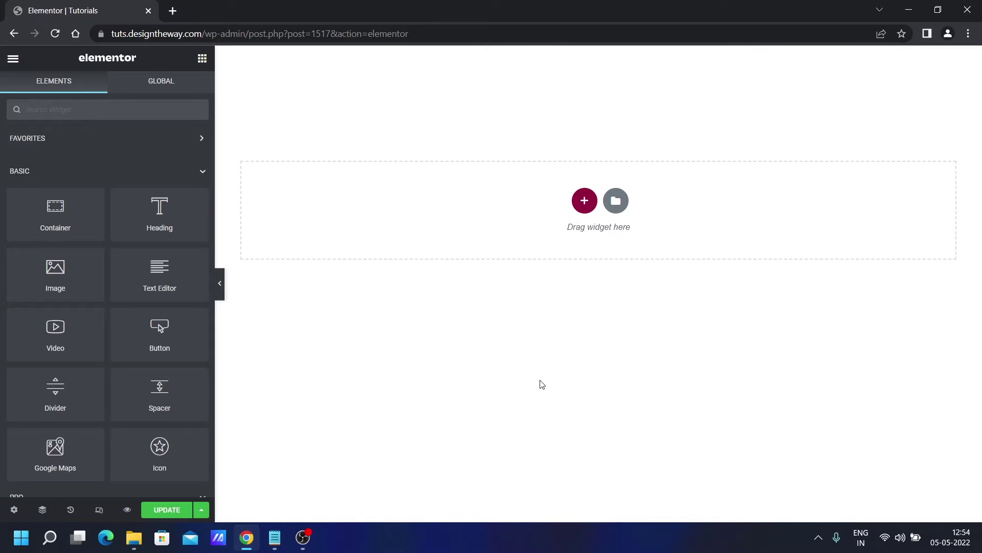
# Create a two-column section and drop a Heading widget into its left column
pyautogui.click(584, 200)
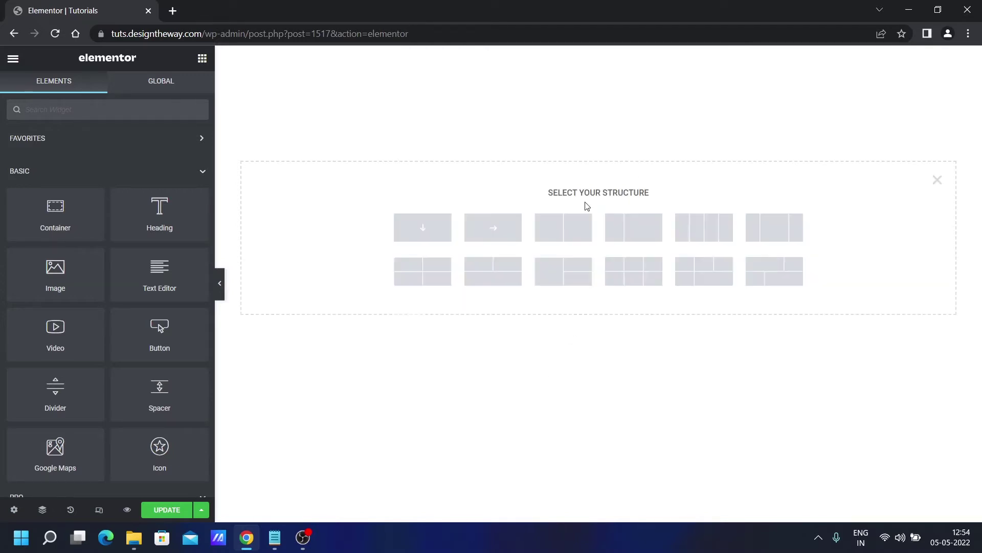
pyautogui.click(557, 231)
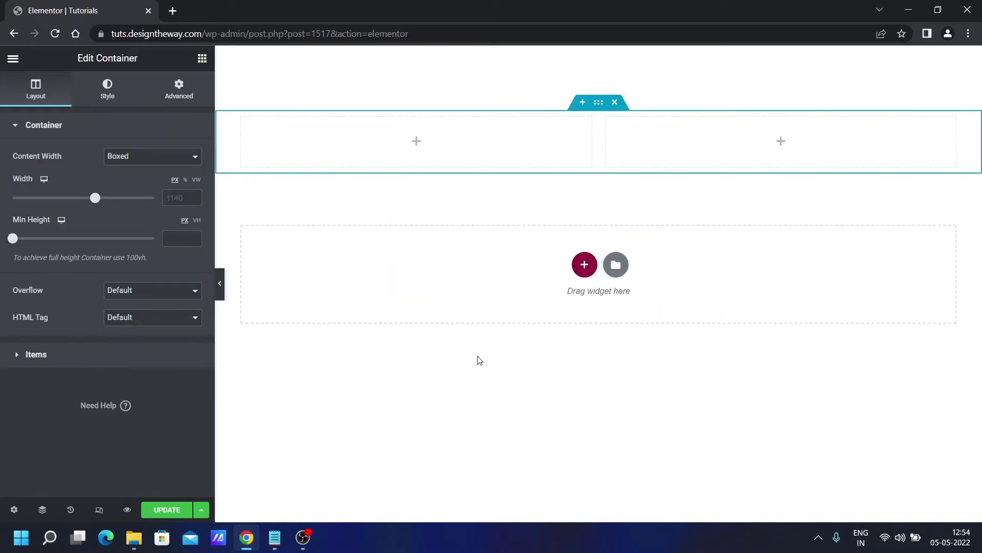
pyautogui.moveTo(162, 214); pyautogui.dragTo(388, 140)
pyautogui.click(203, 59)
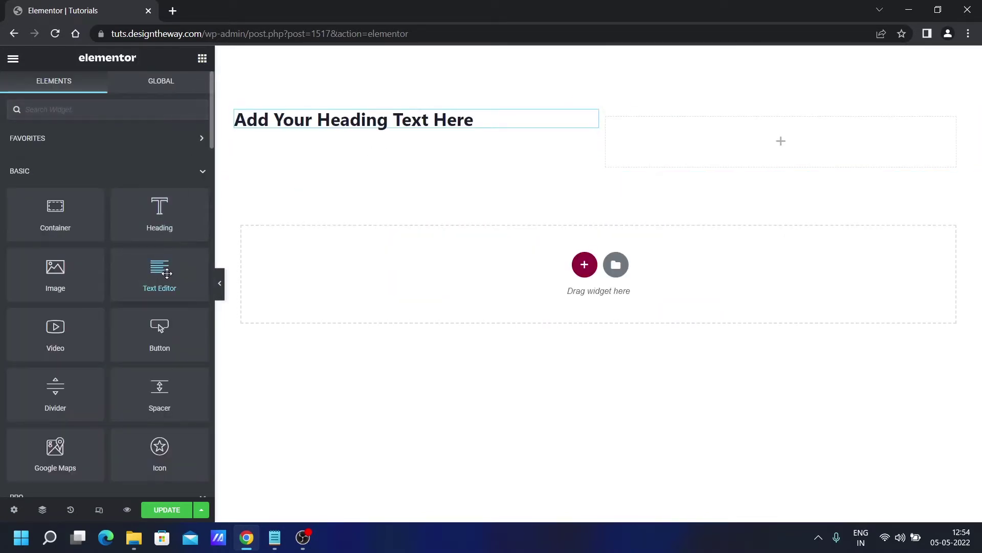
# Add a Text Editor below the heading and double its lorem ipsum paragraph by pasting a copy
pyautogui.moveTo(160, 270); pyautogui.dragTo(333, 134)
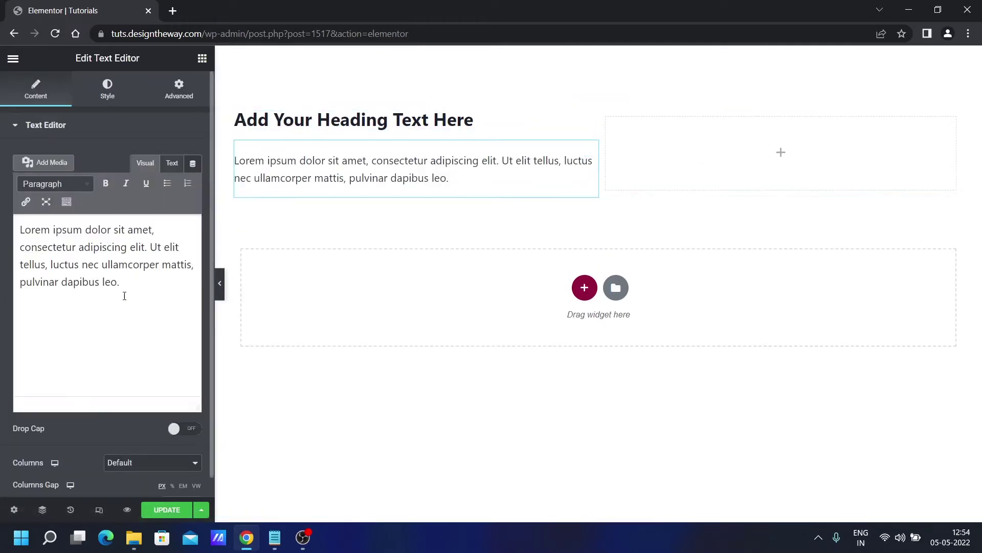
pyautogui.moveTo(126, 285); pyautogui.dragTo(19, 230)
pyautogui.hotkey('ctrl', 'c')
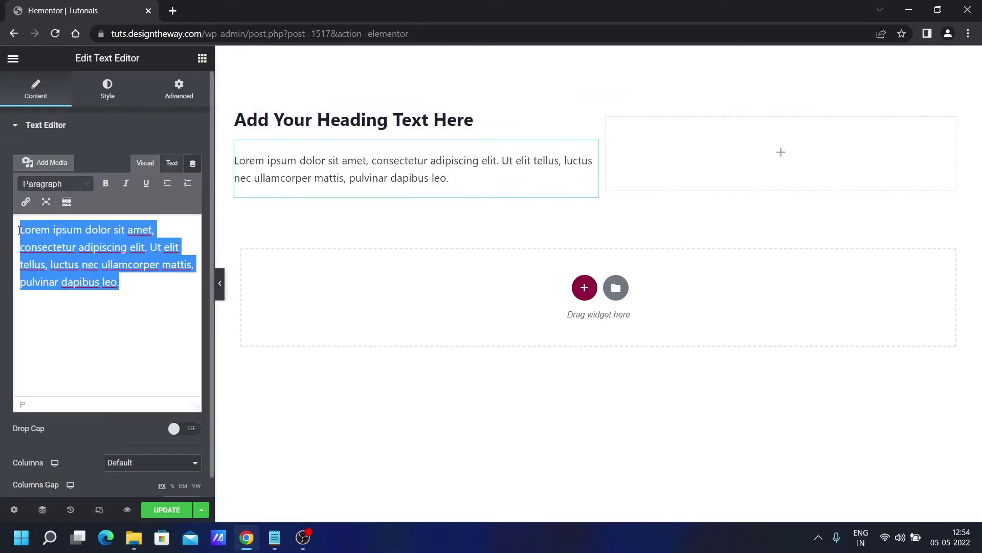
pyautogui.click(131, 298)
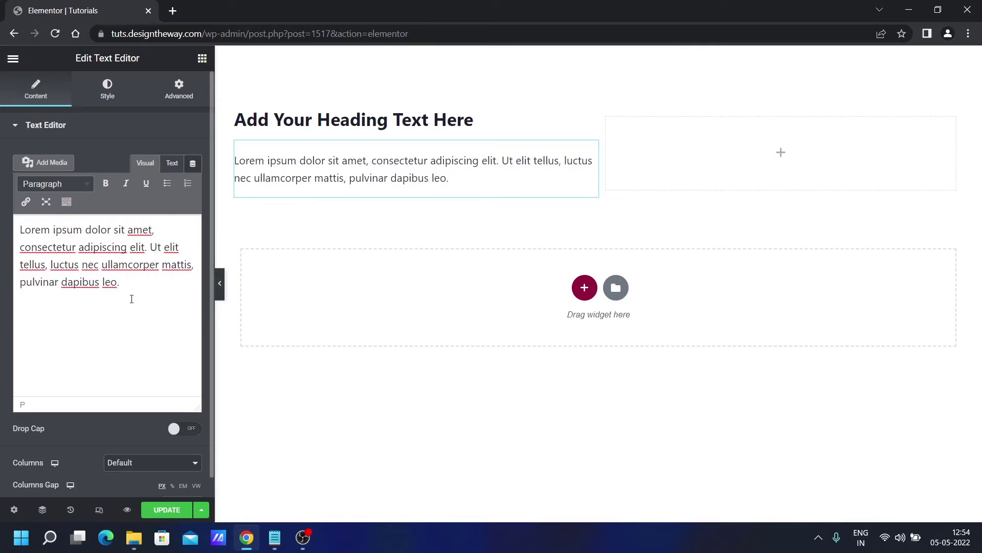
pyautogui.hotkey('ctrl', 'v')
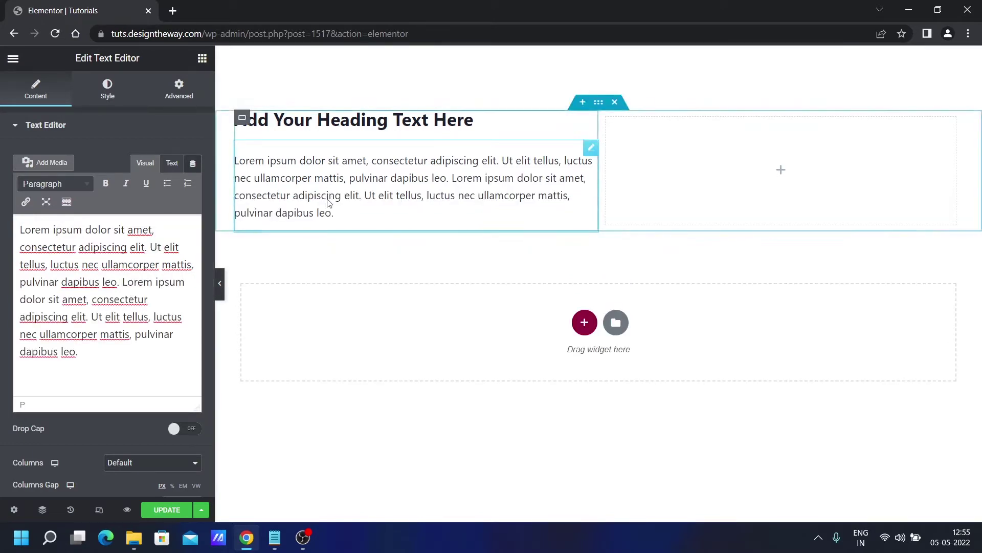
# Drop a Button widget under the paragraph and relabel it 'Learn More'
pyautogui.click(202, 58)
pyautogui.moveTo(163, 334); pyautogui.dragTo(340, 212)
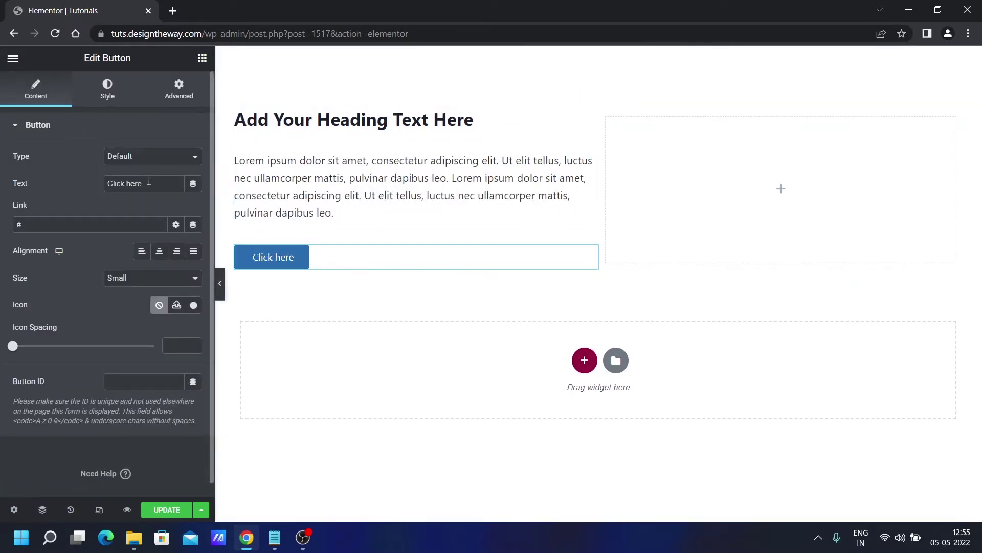
pyautogui.moveTo(145, 183); pyautogui.dragTo(111, 185)
pyautogui.write('L')
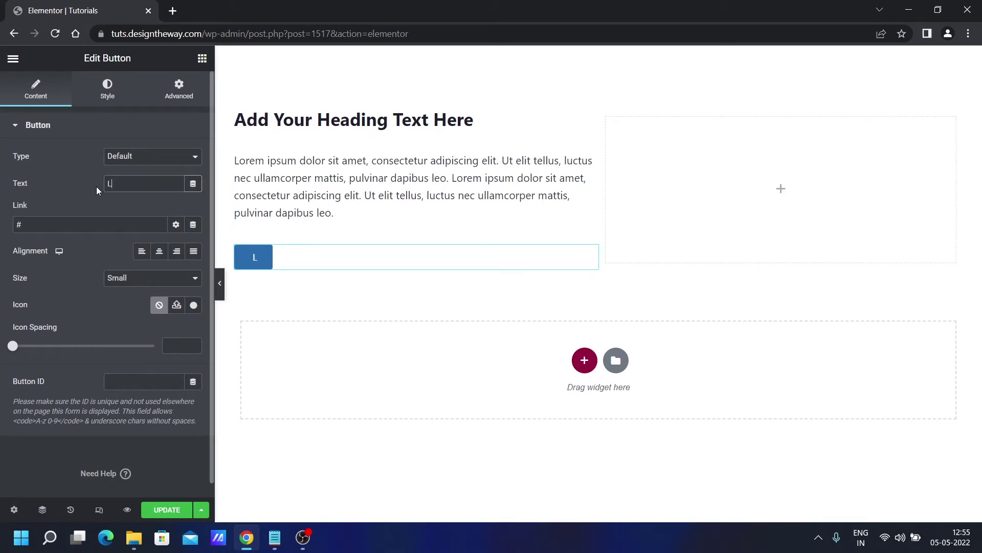
pyautogui.write('earn More')
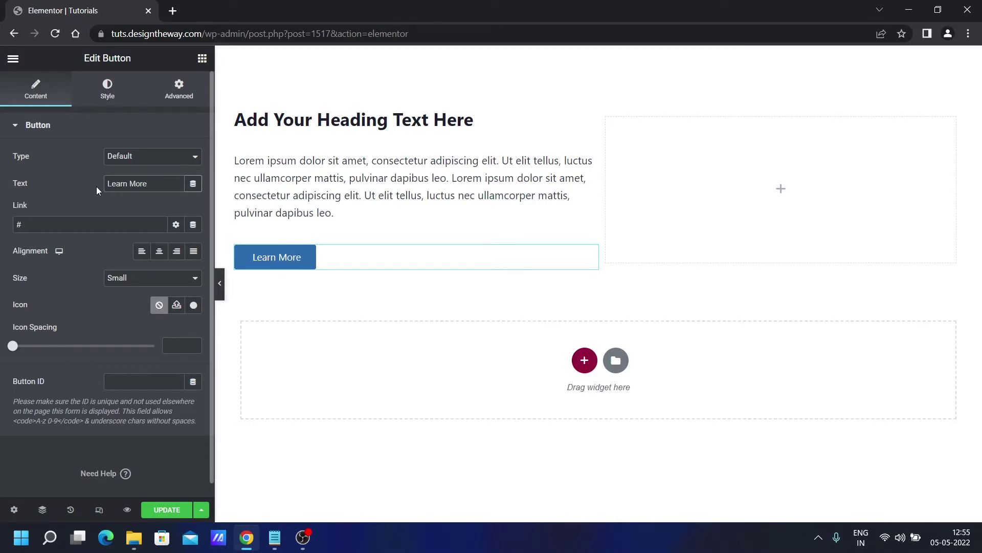
# Insert the team-meeting whiteboard photo from the Media Library into the right column's Image widget
pyautogui.click(203, 58)
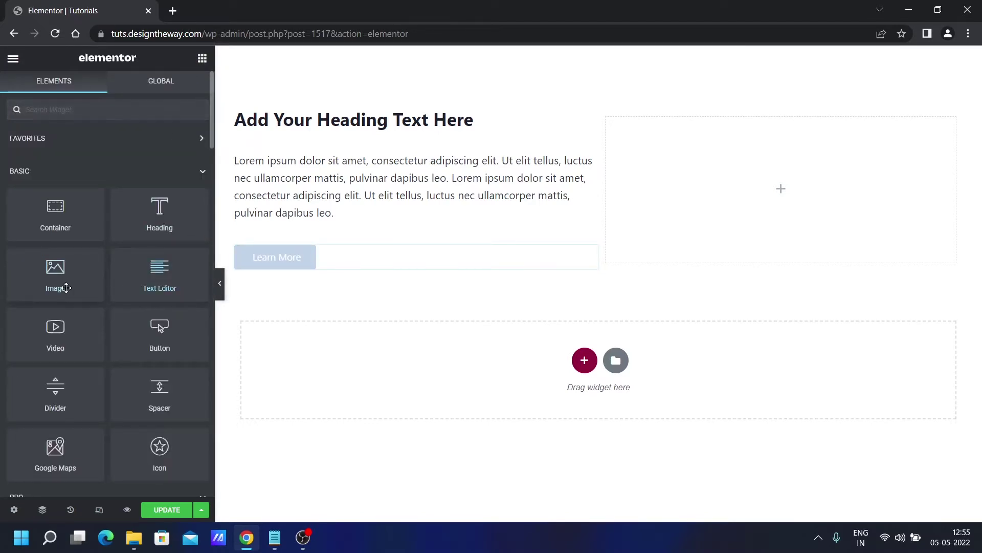
pyautogui.moveTo(66, 286); pyautogui.dragTo(792, 190)
pyautogui.click(107, 193)
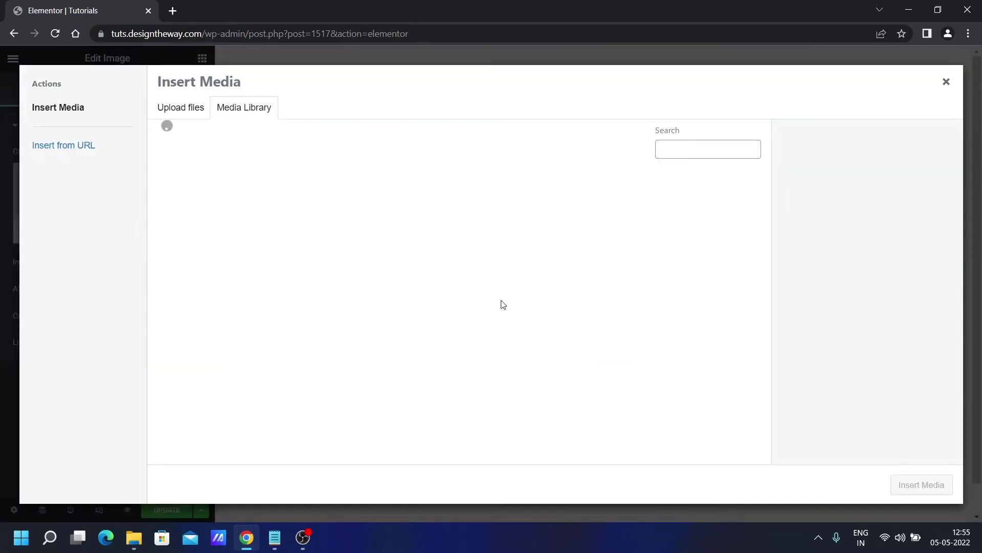
pyautogui.scroll(-8, 504, 307)
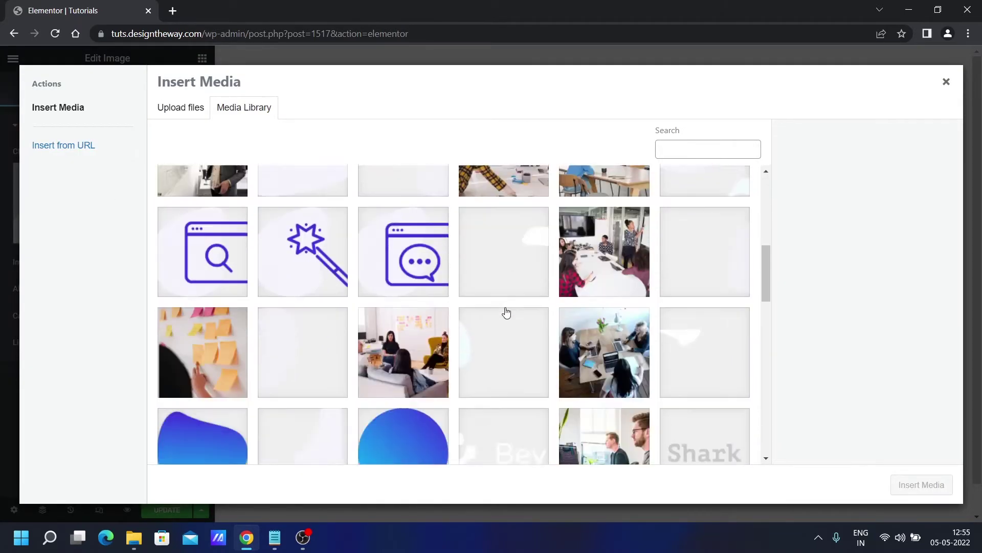
pyautogui.scroll(2, 506, 313)
pyautogui.scroll(-10, 506, 312)
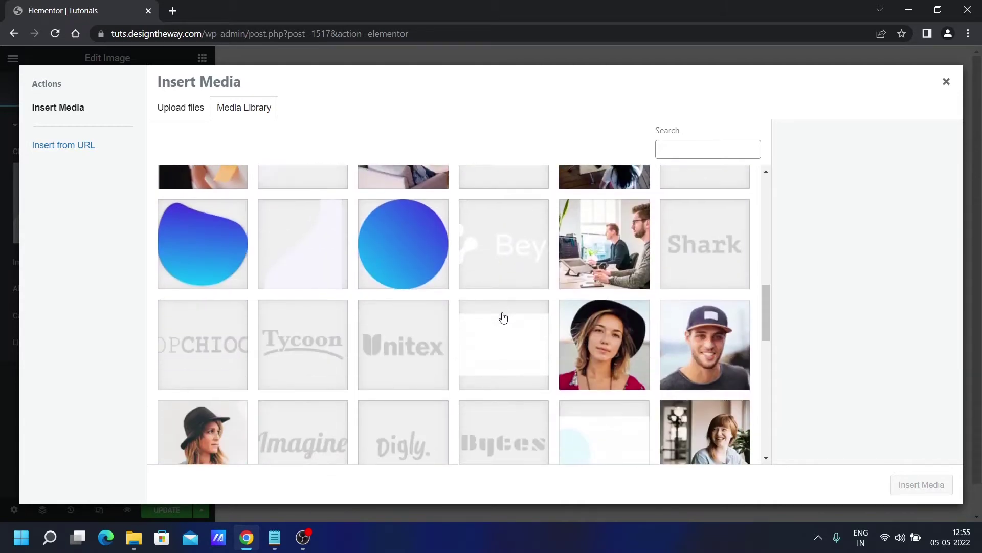
pyautogui.click(190, 365)
pyautogui.click(915, 483)
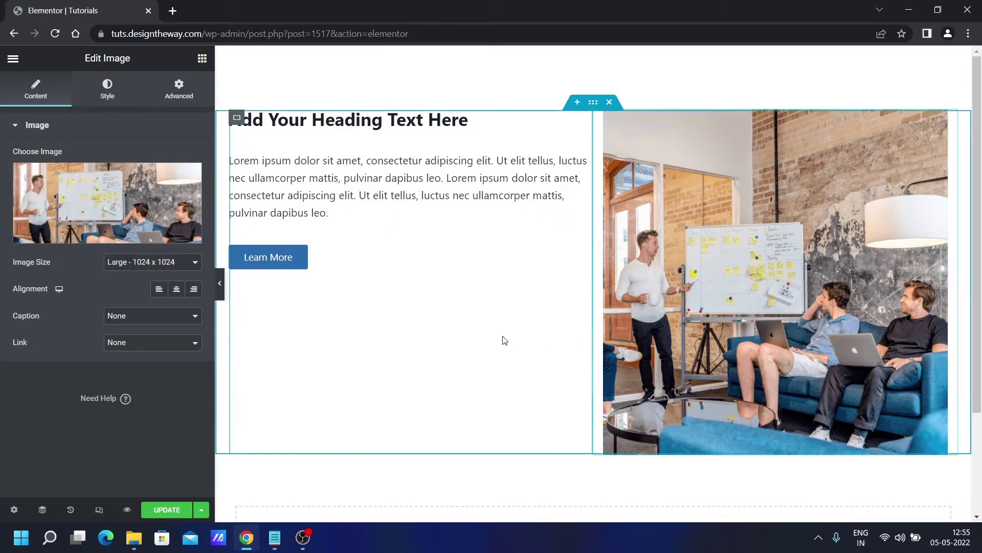
# Set the container's Align Items to Center so the text content centres beside the photo
pyautogui.click(593, 104)
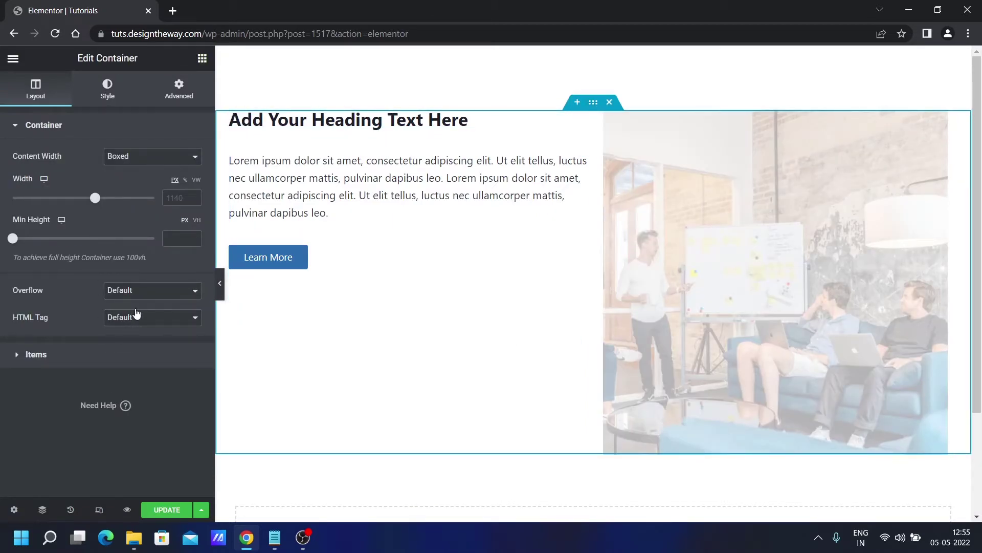
pyautogui.click(61, 354)
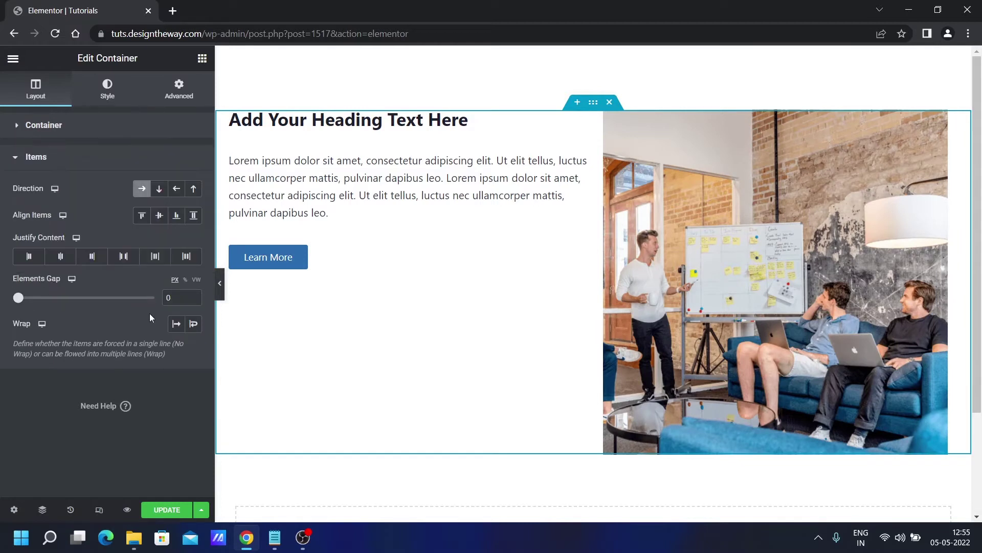
pyautogui.click(160, 217)
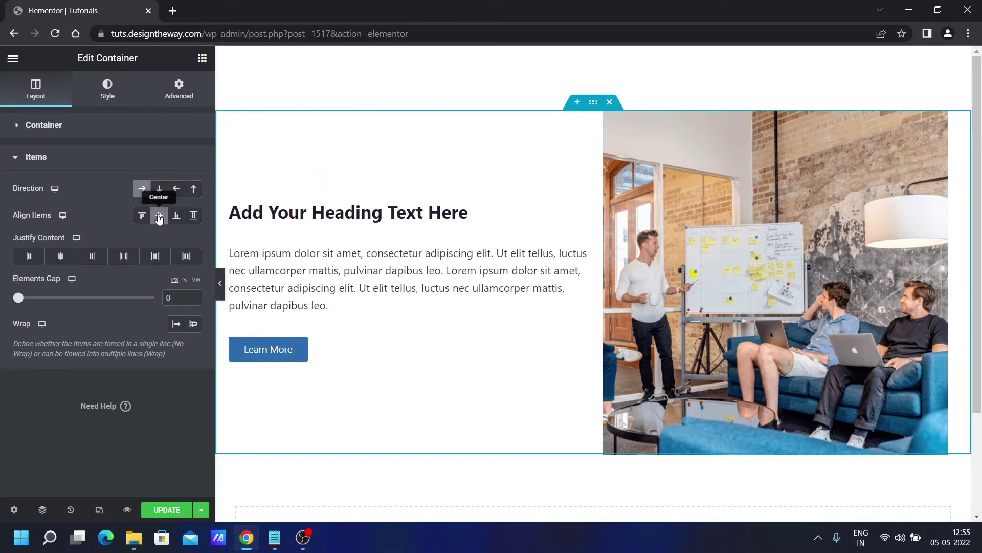
pyautogui.click(219, 283)
pyautogui.click(4, 283)
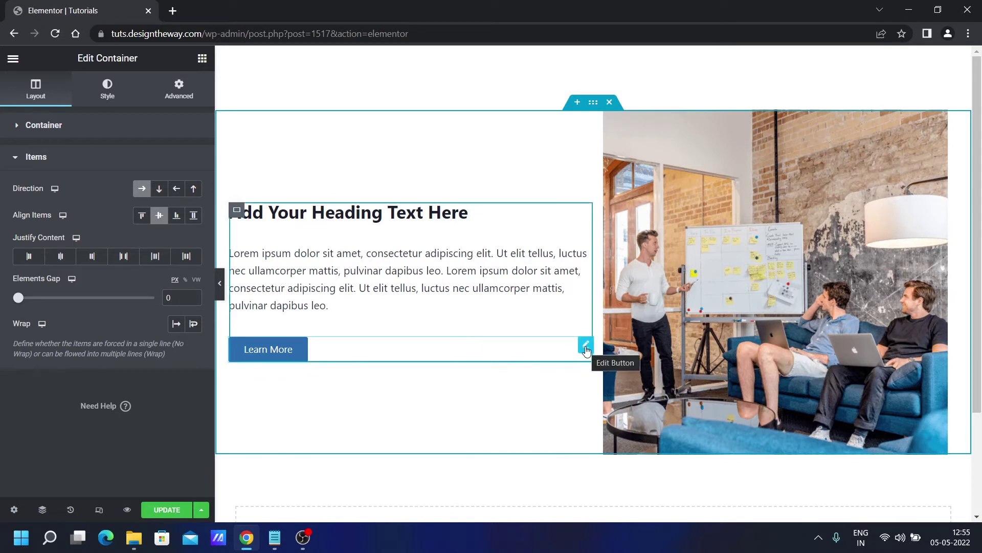
# Make the Learn More button's background colour fully transparent
pyautogui.click(586, 347)
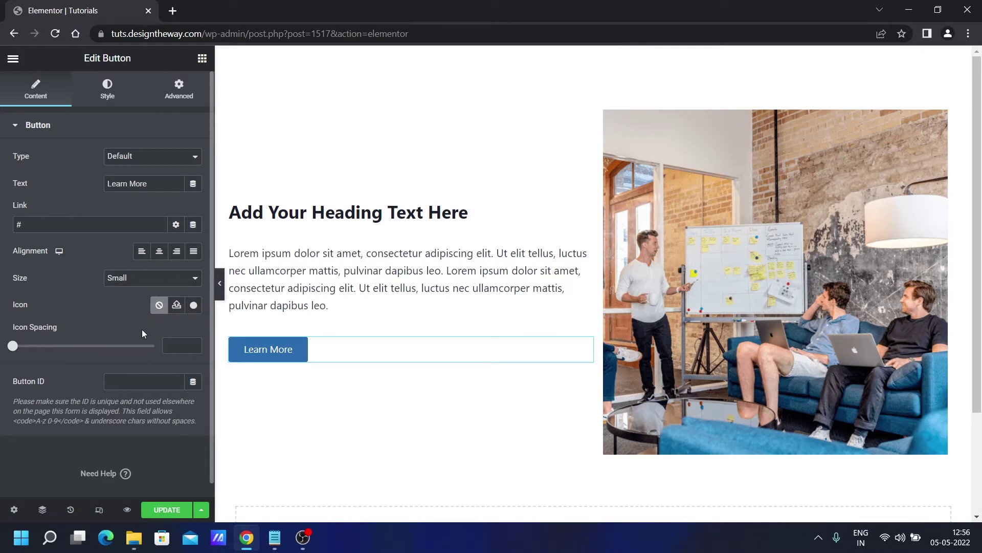
pyautogui.click(107, 93)
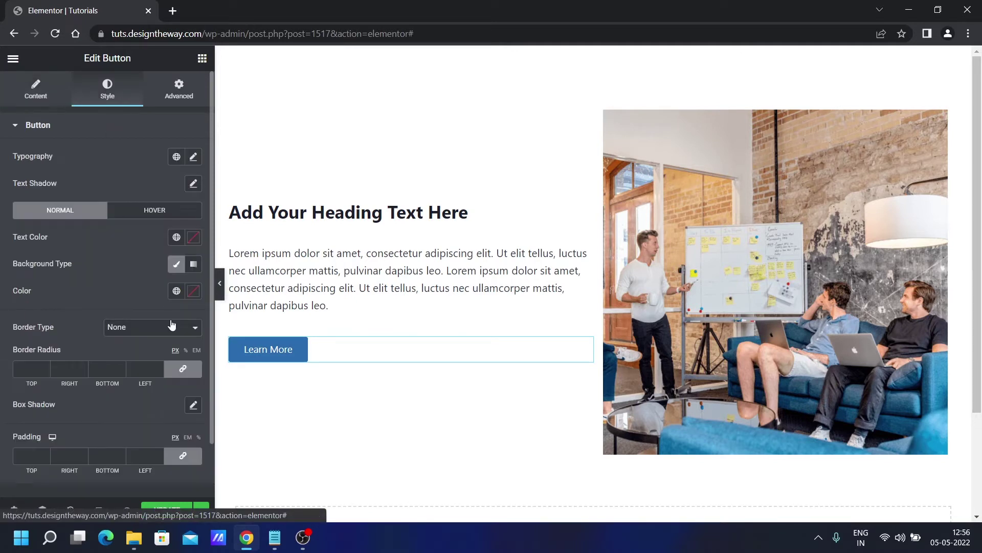
pyautogui.click(193, 291)
pyautogui.moveTo(192, 467); pyautogui.dragTo(30, 481)
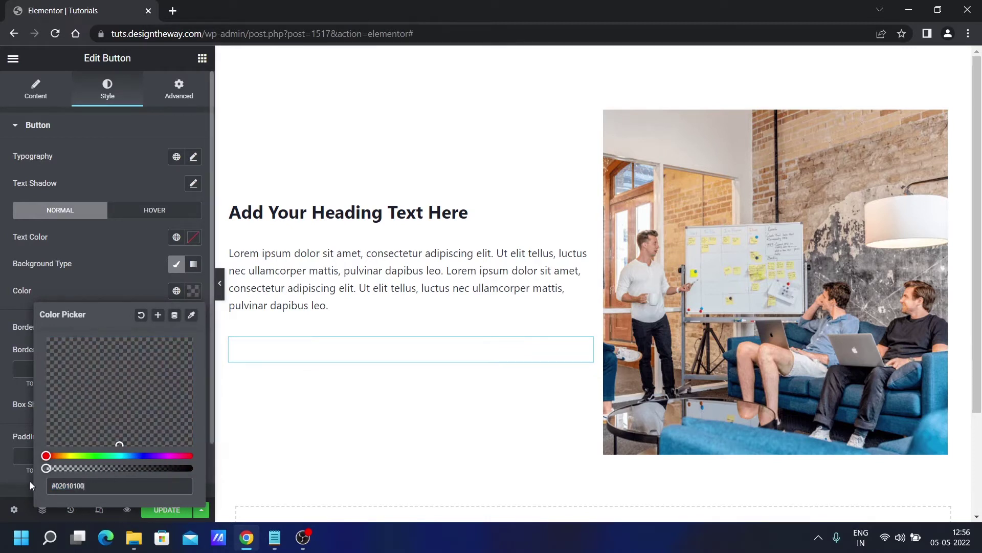
pyautogui.click(109, 270)
# Set the button text colour to black #000000
pyautogui.click(193, 237)
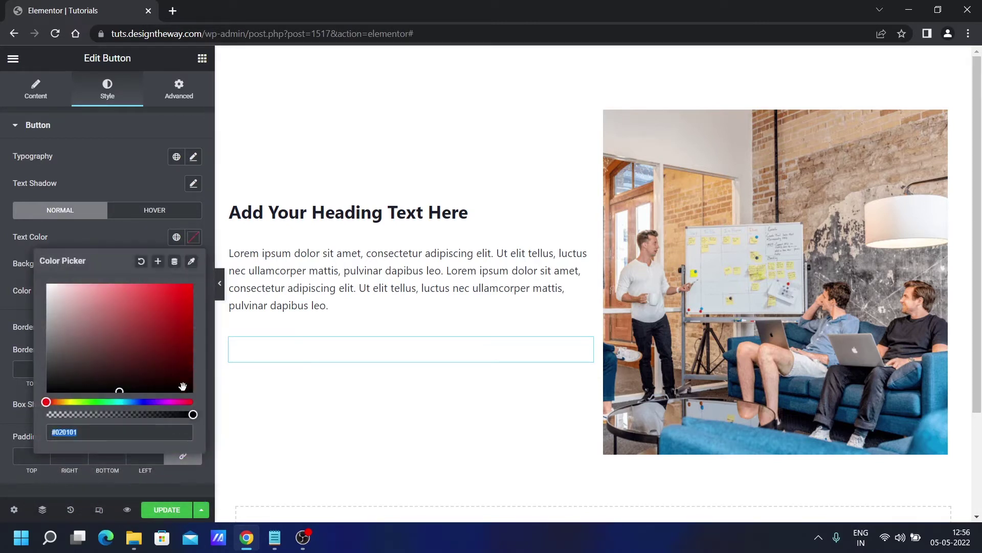
pyautogui.moveTo(189, 387); pyautogui.dragTo(198, 397)
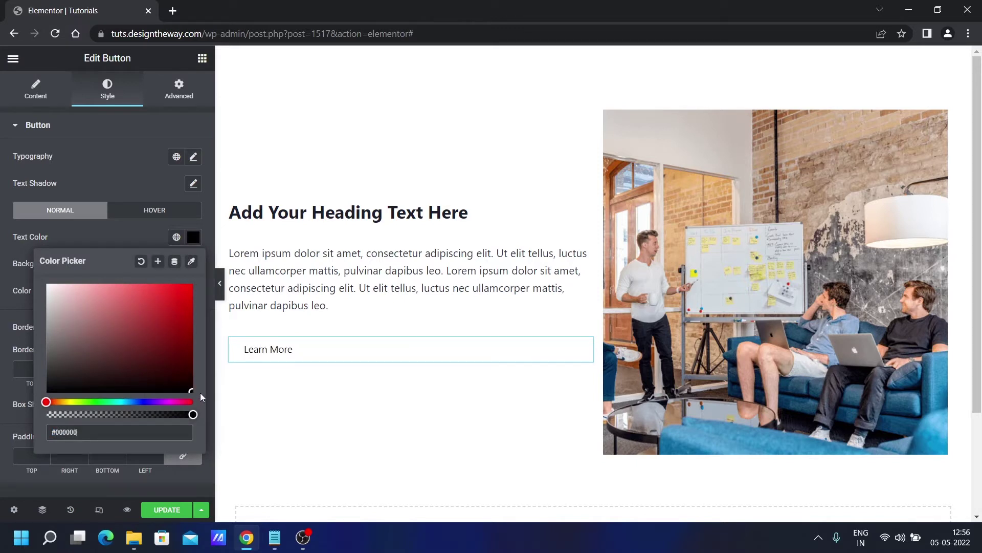
pyautogui.click(113, 238)
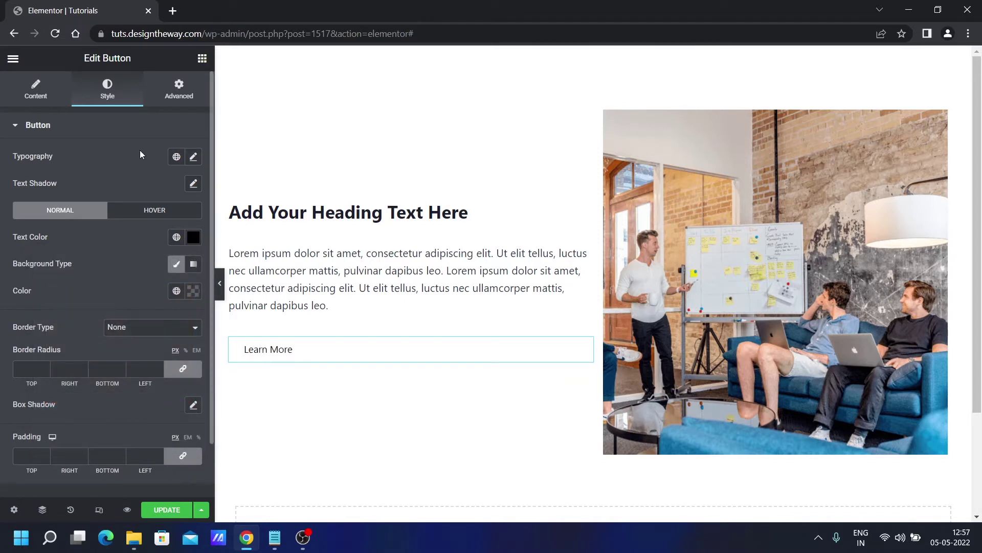
# Expand the Custom CSS section in the button's Advanced settings
pyautogui.click(179, 95)
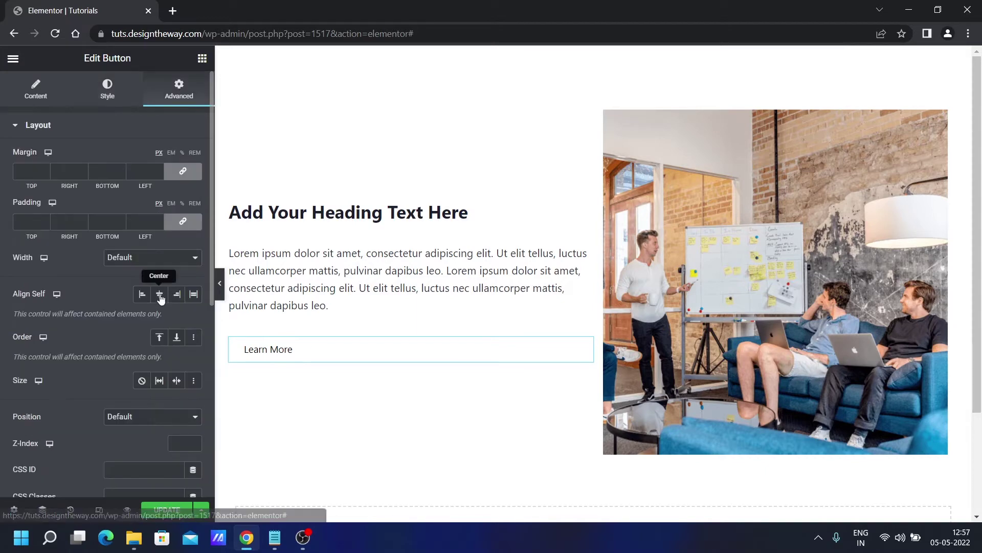
pyautogui.scroll(-5, 111, 334)
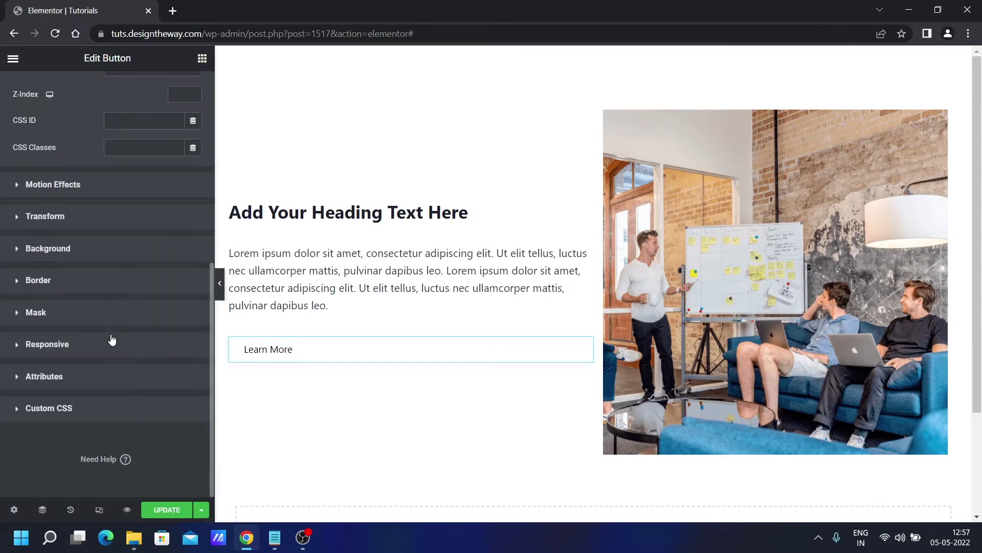
pyautogui.click(96, 412)
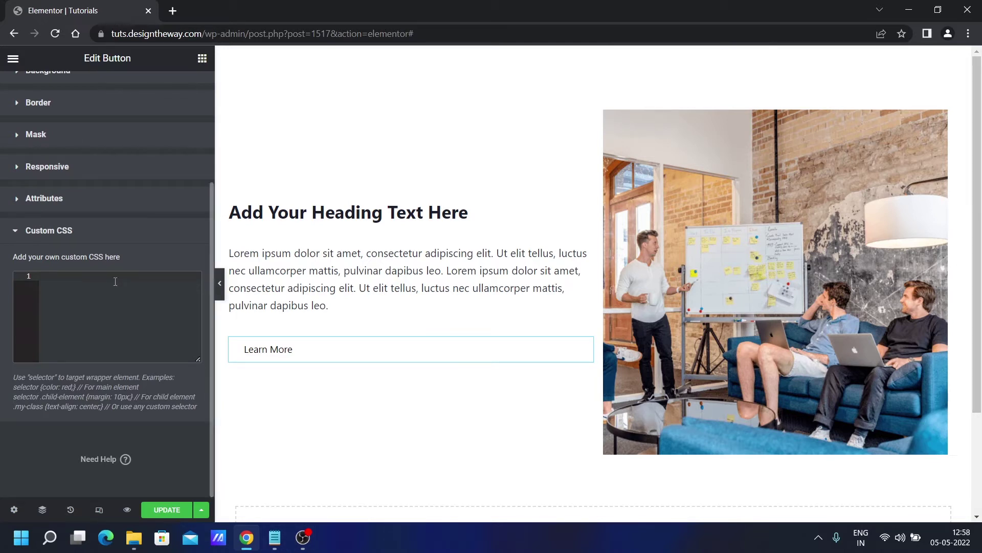
# Paste the prepared 64-line base CSS creating the dark circle with a white arrow
pyautogui.hotkey('ctrl', 'v')
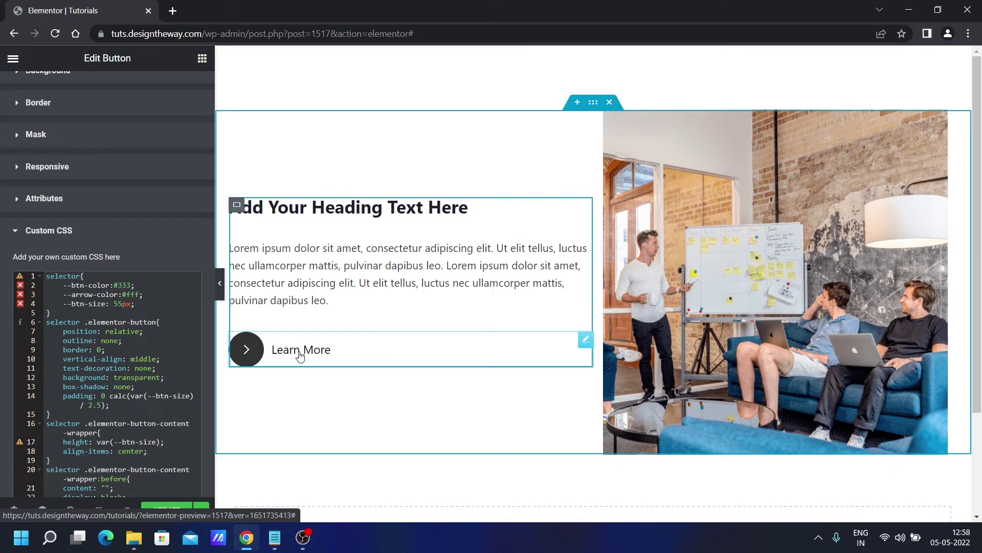
pyautogui.scroll(-3, 107, 307)
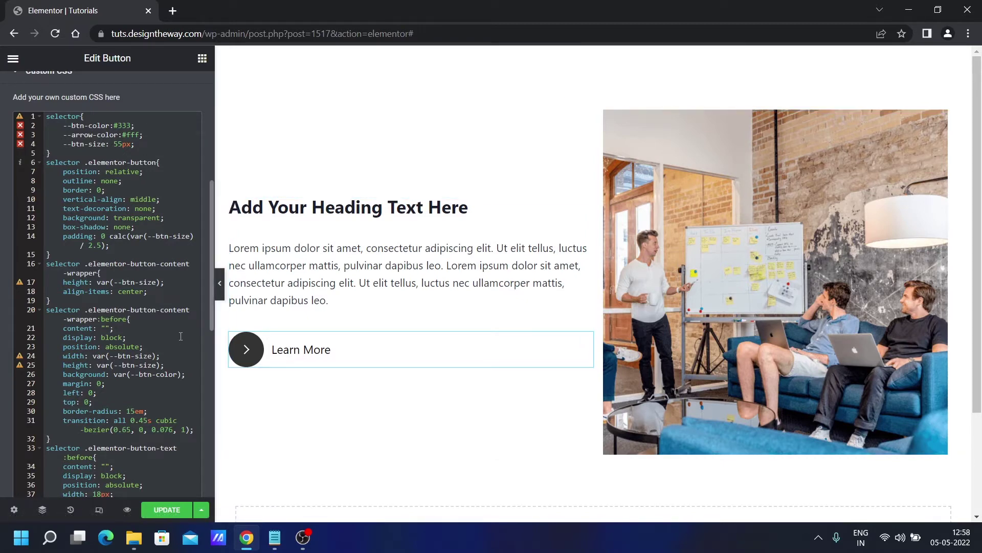
pyautogui.scroll(-10, 181, 336)
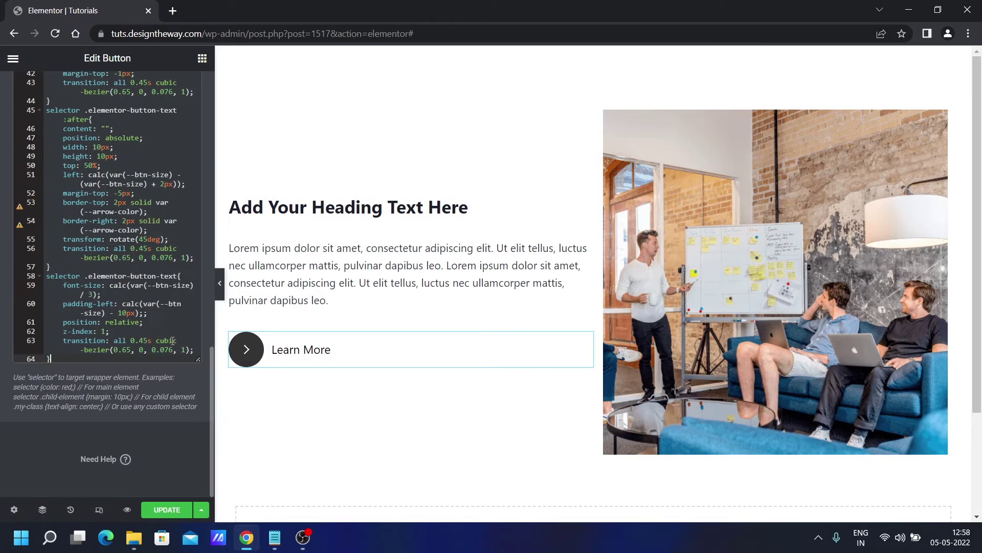
# Append the /* Hover Animation */ CSS block after the last rule for the stretching circle effect
pyautogui.click(66, 357)
pyautogui.press('Return')
pyautogui.press('Return')
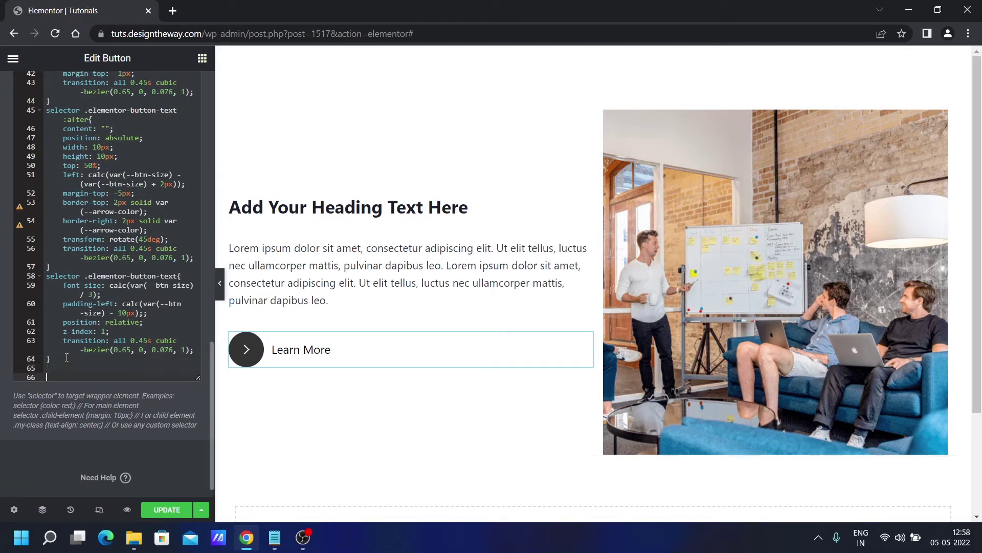
pyautogui.hotkey('ctrl', 'v')
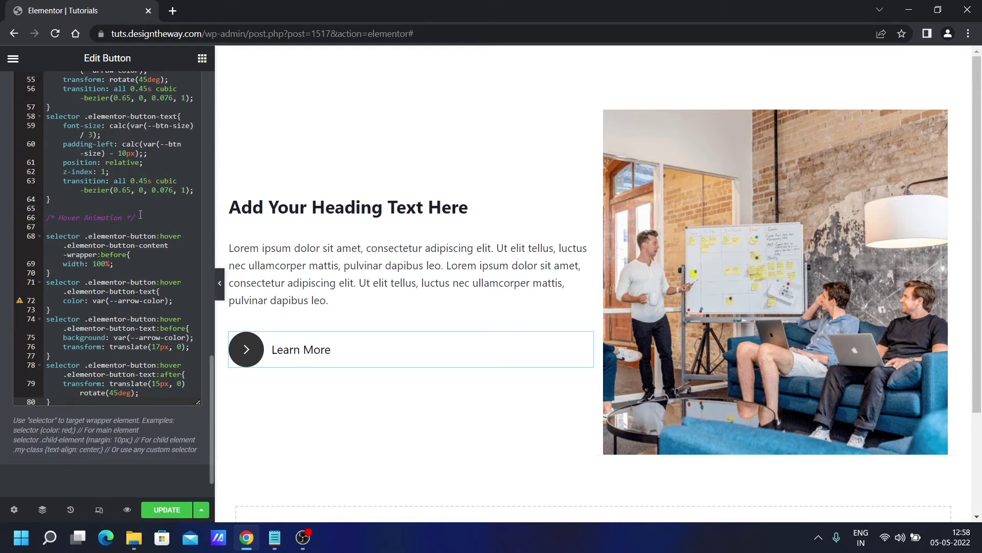
pyautogui.moveTo(140, 214); pyautogui.dragTo(46, 226)
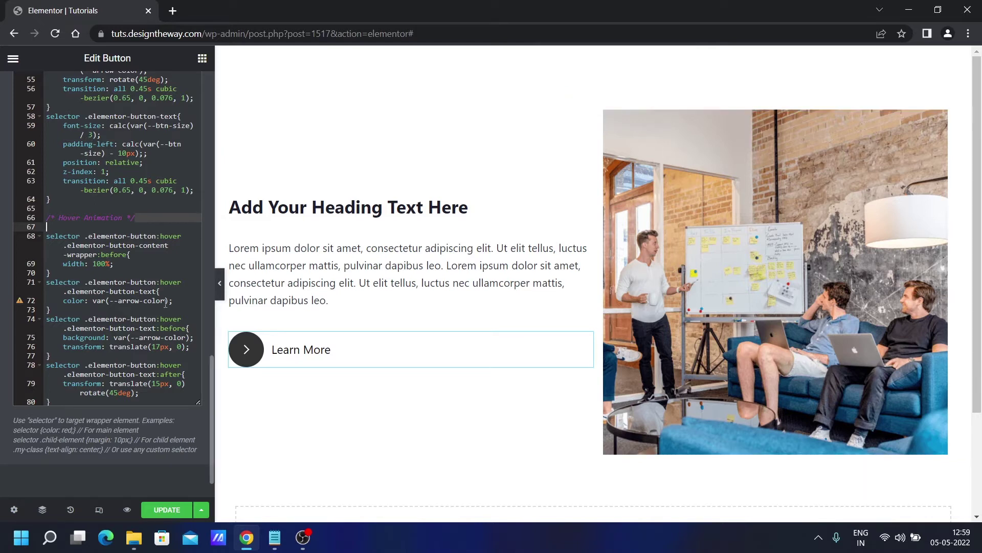
pyautogui.scroll(15, 165, 304)
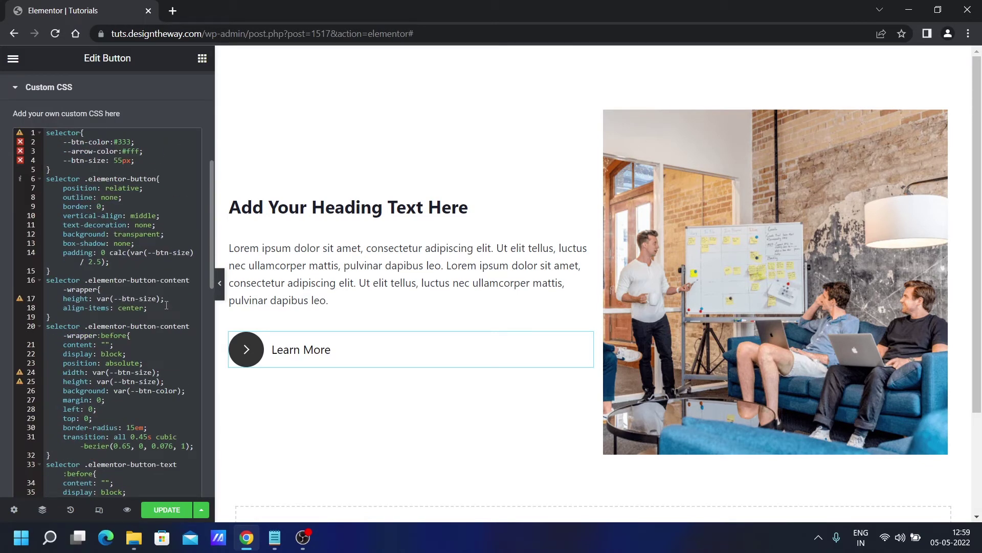
# Try #339 for --btn-color, then revert the circle colour to #333
pyautogui.moveTo(135, 160); pyautogui.dragTo(67, 142)
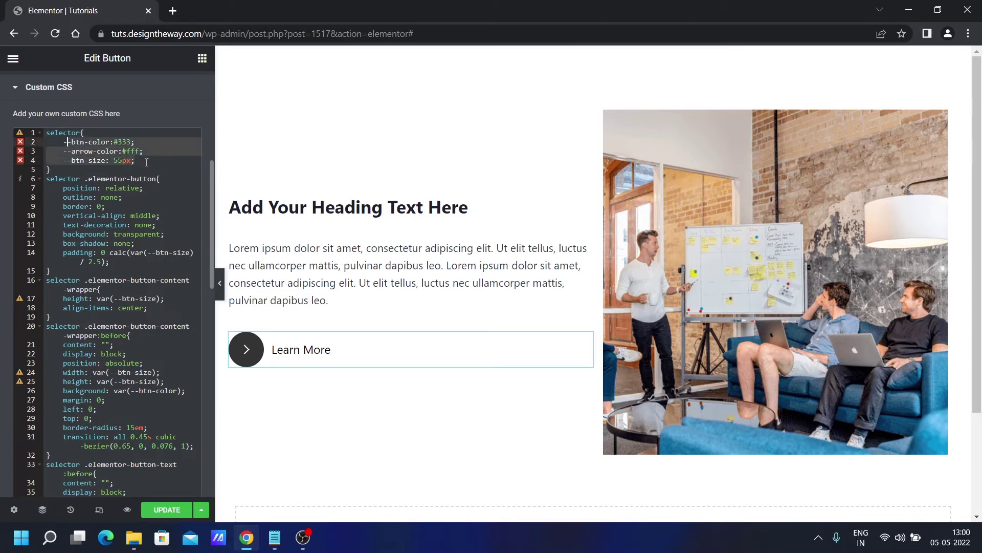
pyautogui.press('Right')
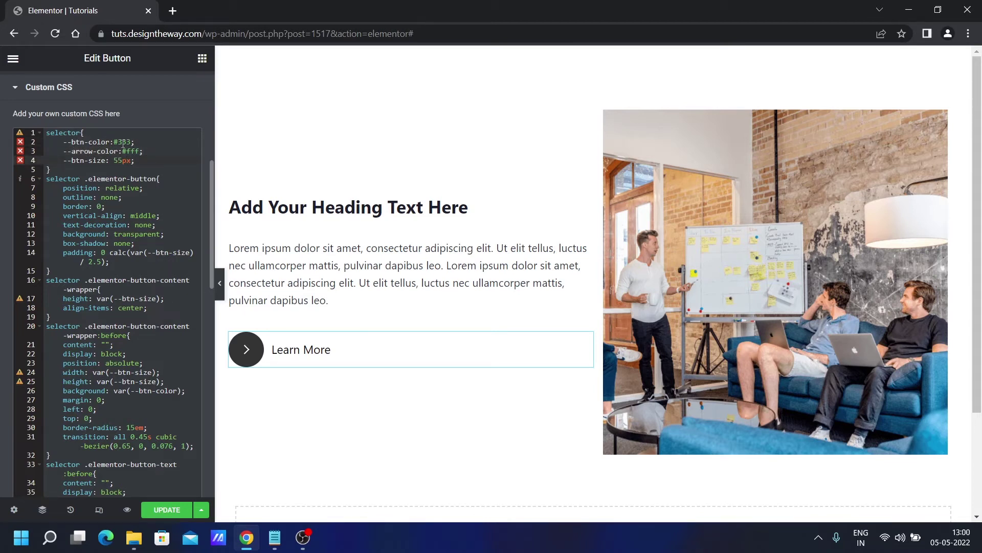
pyautogui.click(131, 141)
pyautogui.press('BackSpace')
pyautogui.write('9')
pyautogui.click(139, 152)
pyautogui.press('Up')
pyautogui.press('Left')
pyautogui.press('BackSpace')
pyautogui.write('3')
# Change --btn-size from 55px to 65px, then 45px, finally settling on 60px
pyautogui.moveTo(113, 160); pyautogui.dragTo(122, 161)
pyautogui.write('65')
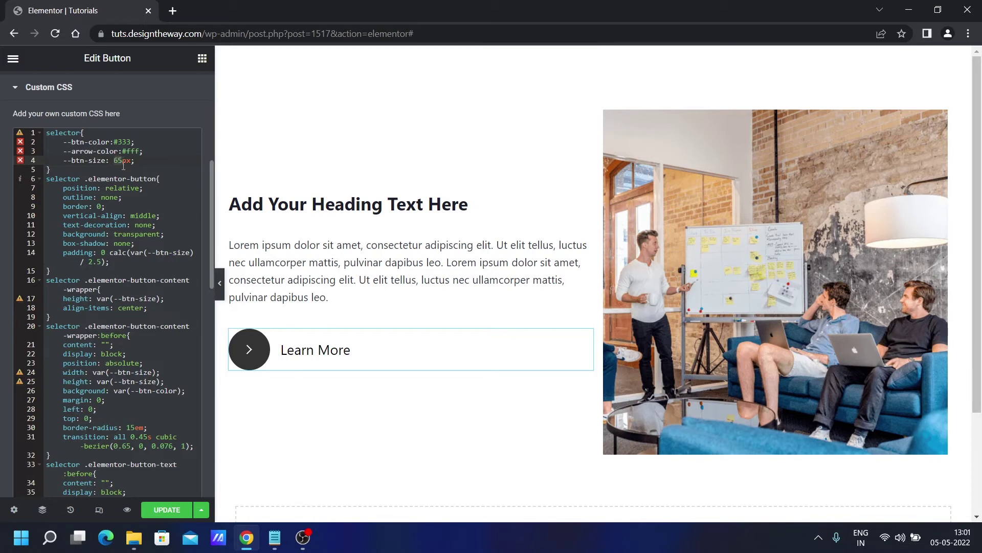
pyautogui.press('BackSpace')
pyautogui.write('4')
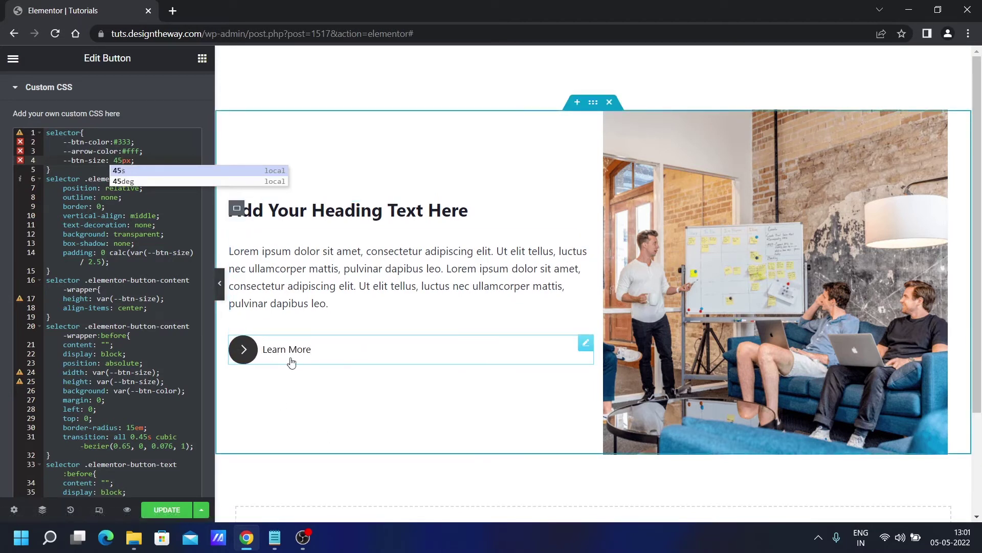
pyautogui.click(119, 151)
pyautogui.click(122, 160)
pyautogui.press('BackSpace')
pyautogui.press('BackSpace')
pyautogui.write('60')
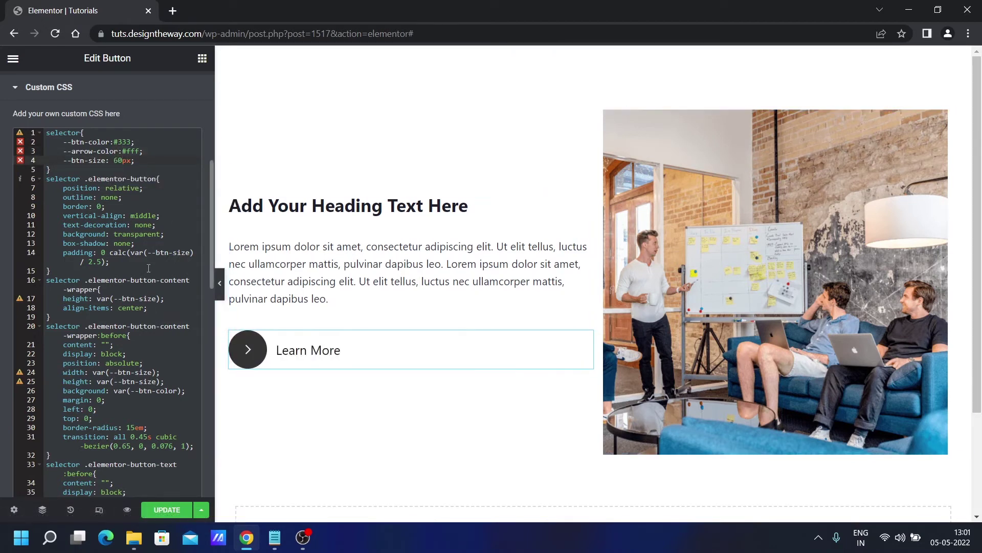
pyautogui.scroll(1, 116, 192)
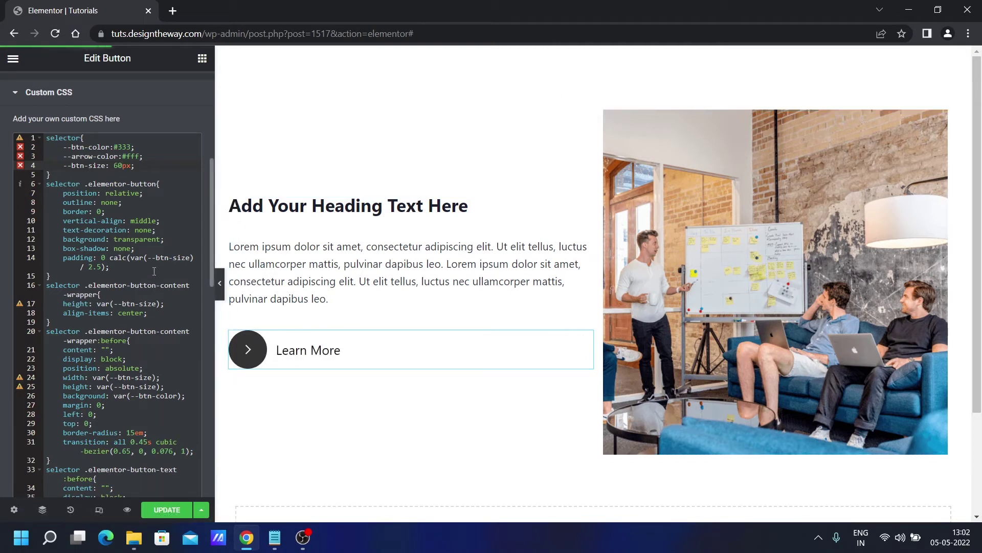
pyautogui.scroll(-3, 154, 270)
pyautogui.scroll(-3, 152, 296)
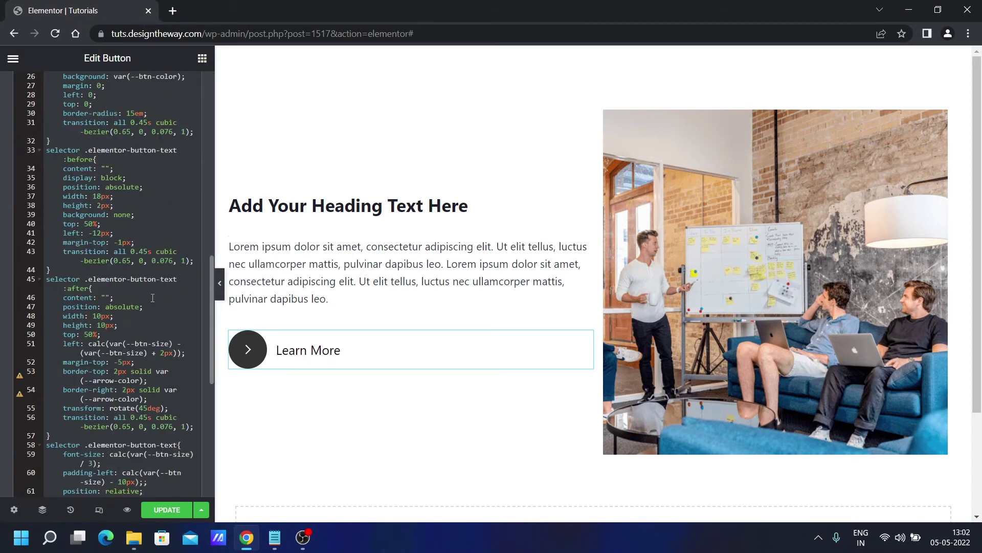
pyautogui.scroll(-3, 148, 368)
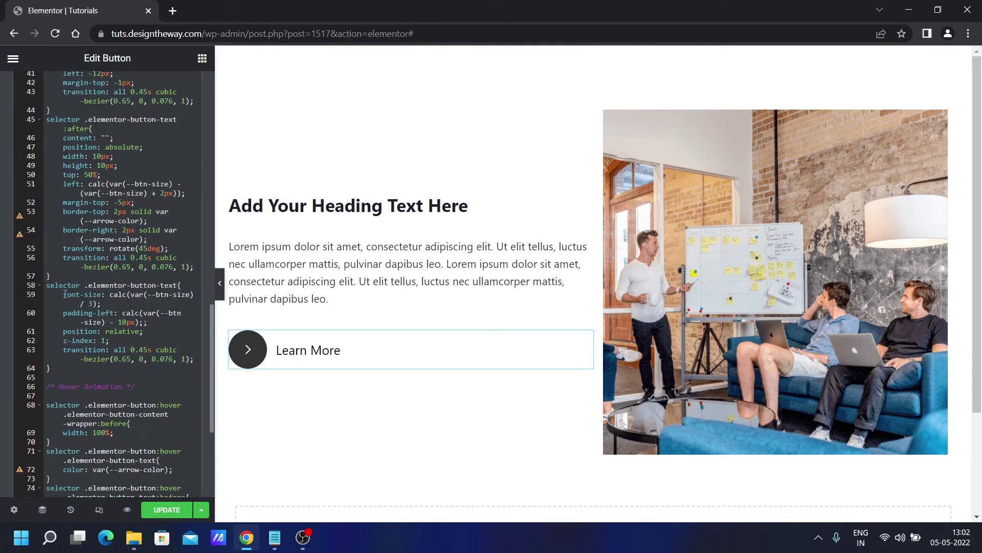
pyautogui.click(102, 303)
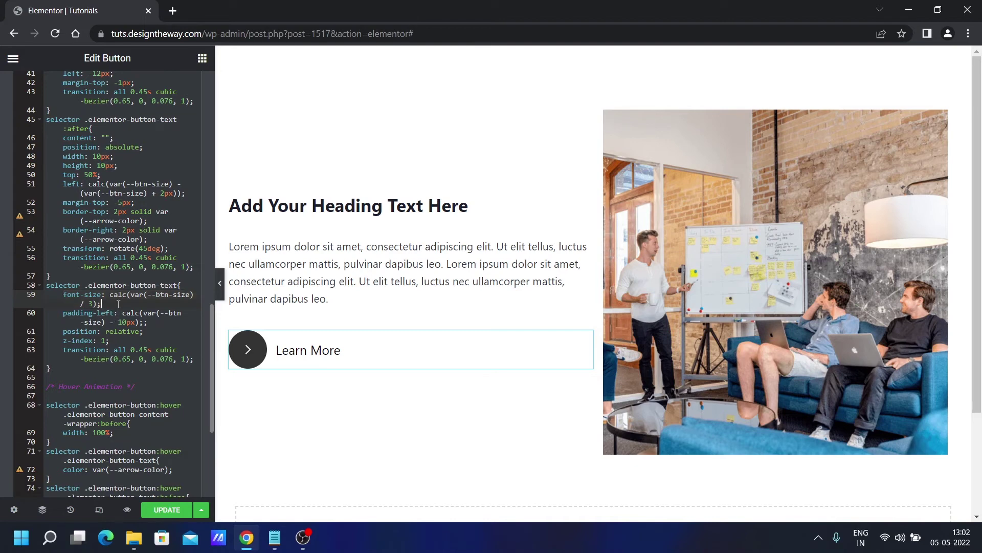
pyautogui.scroll(6, 138, 309)
pyautogui.scroll(5, 141, 311)
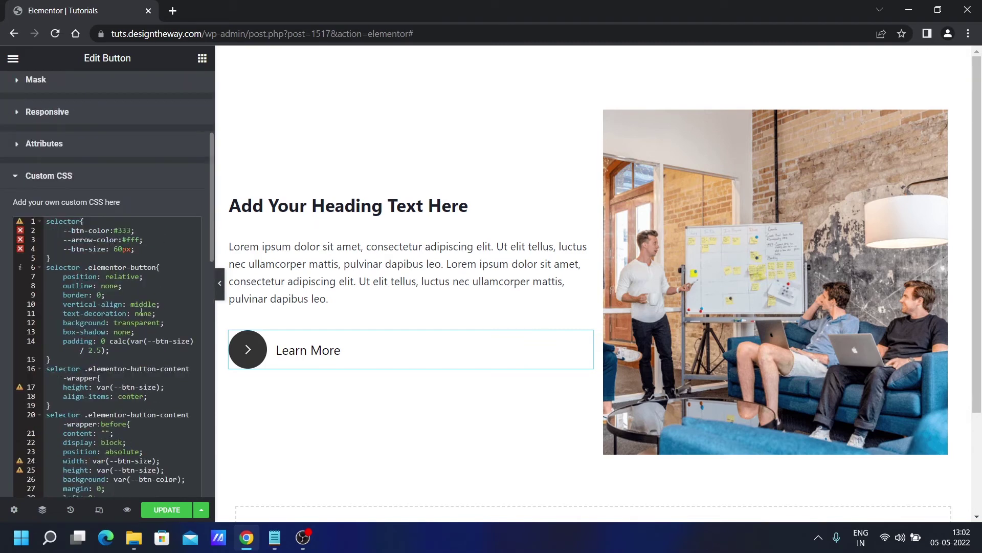
pyautogui.scroll(-3, 145, 312)
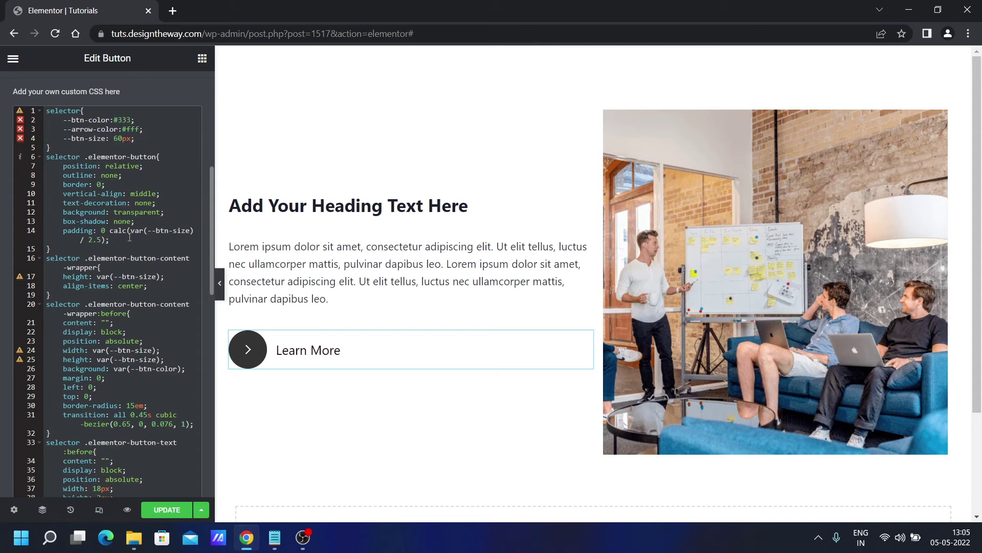
pyautogui.doubleClick(115, 230)
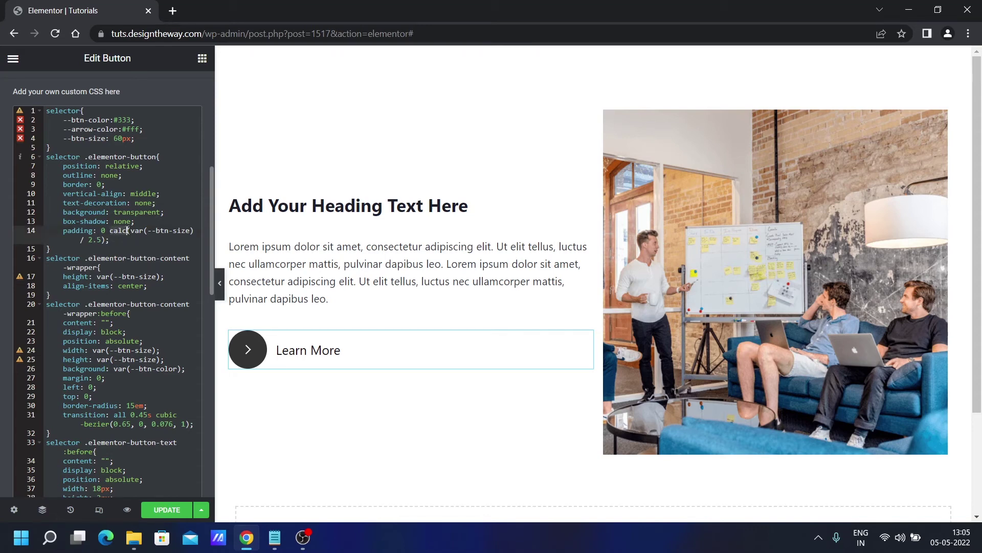
pyautogui.scroll(-2, 95, 180)
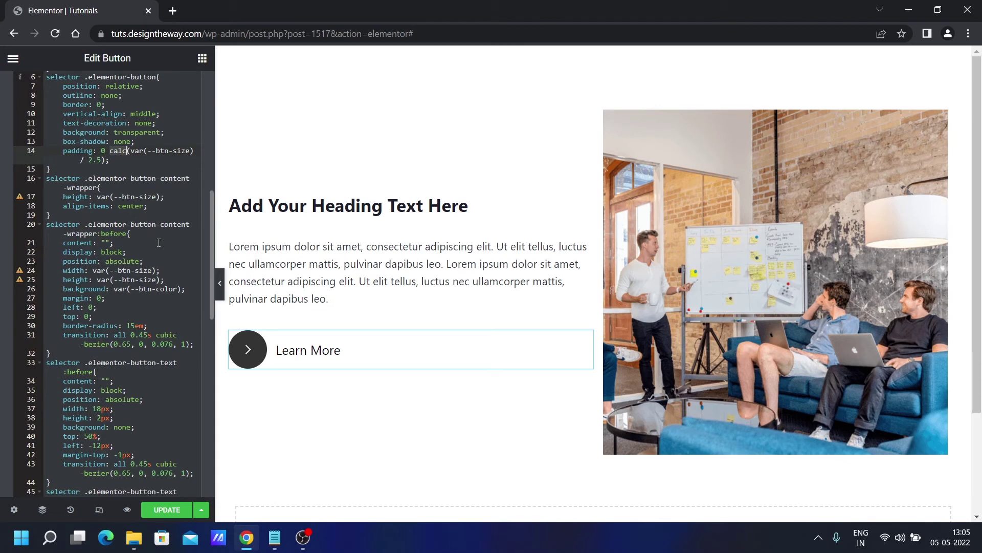
pyautogui.scroll(-3, 159, 243)
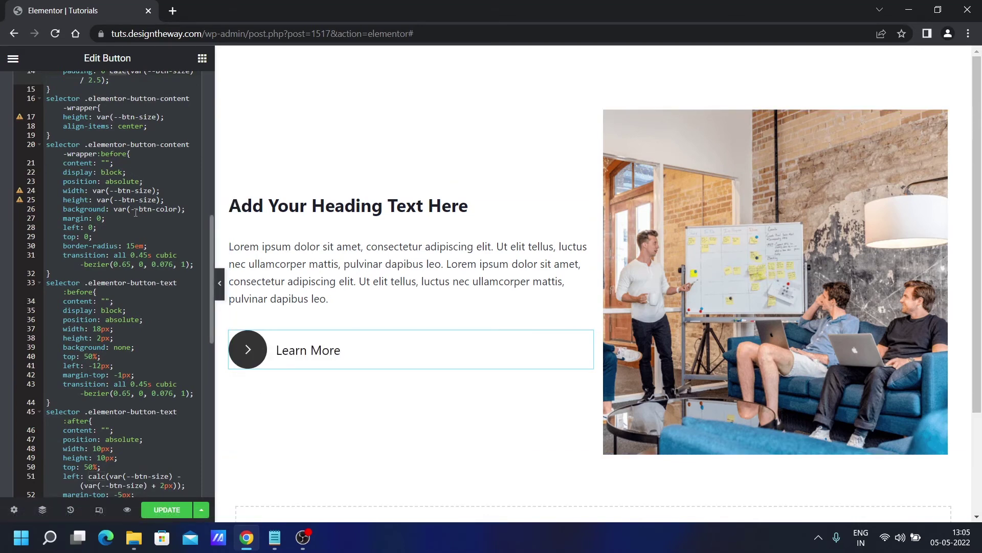
pyautogui.scroll(-3, 135, 213)
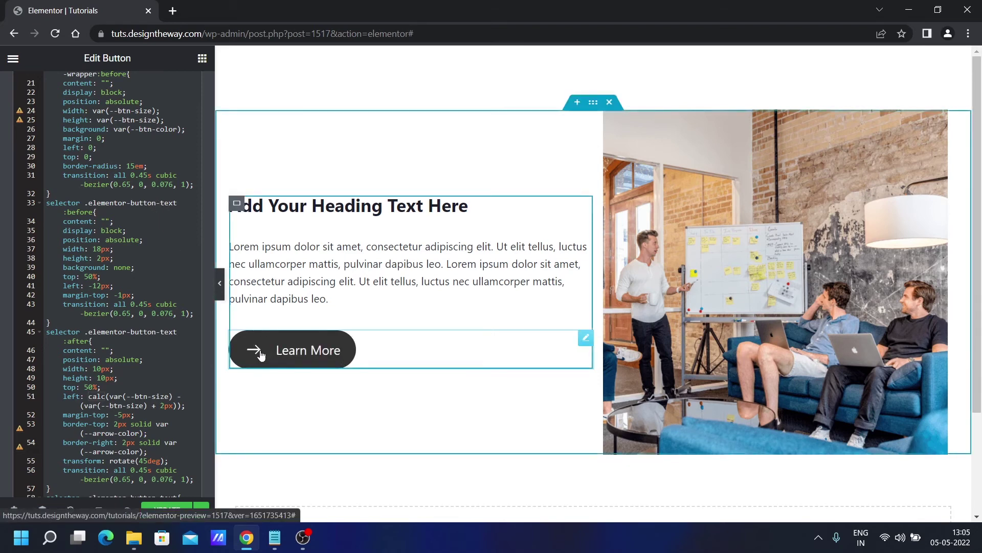
pyautogui.scroll(-3, 136, 314)
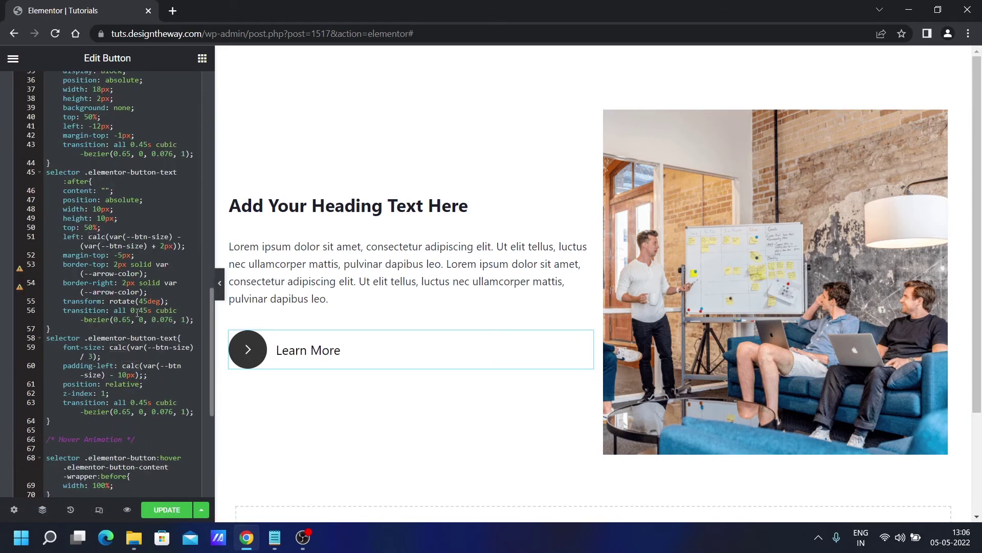
pyautogui.scroll(-2, 130, 313)
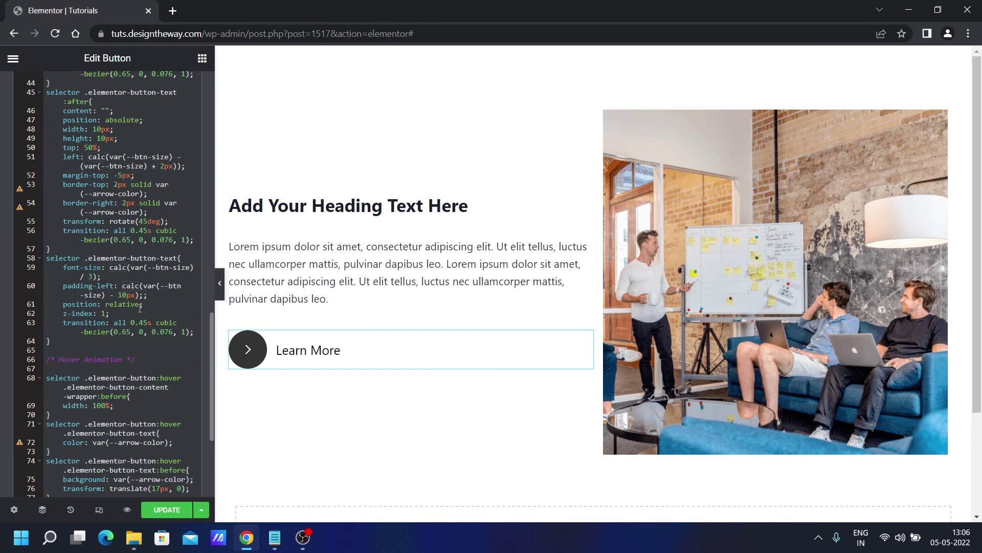
pyautogui.scroll(-2, 140, 308)
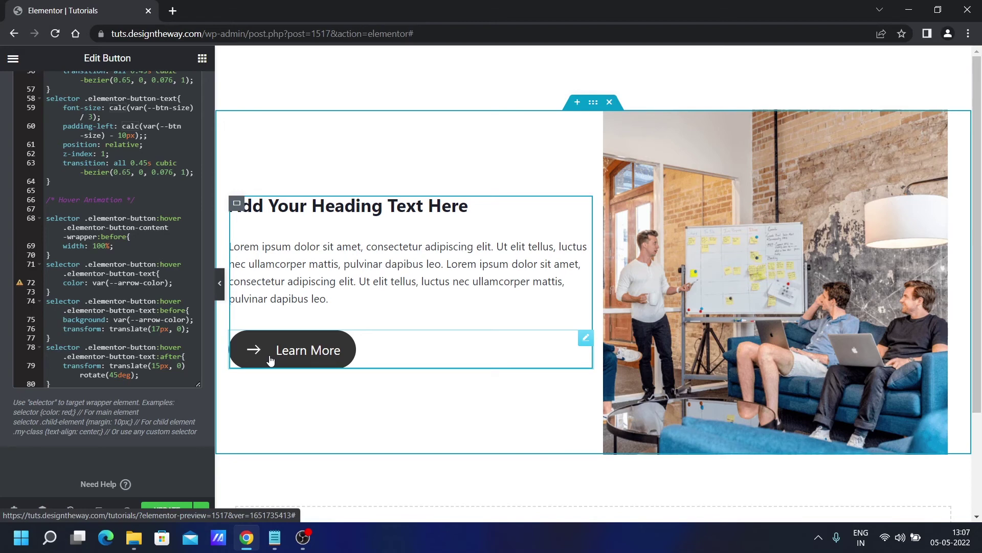
pyautogui.scroll(5, 126, 336)
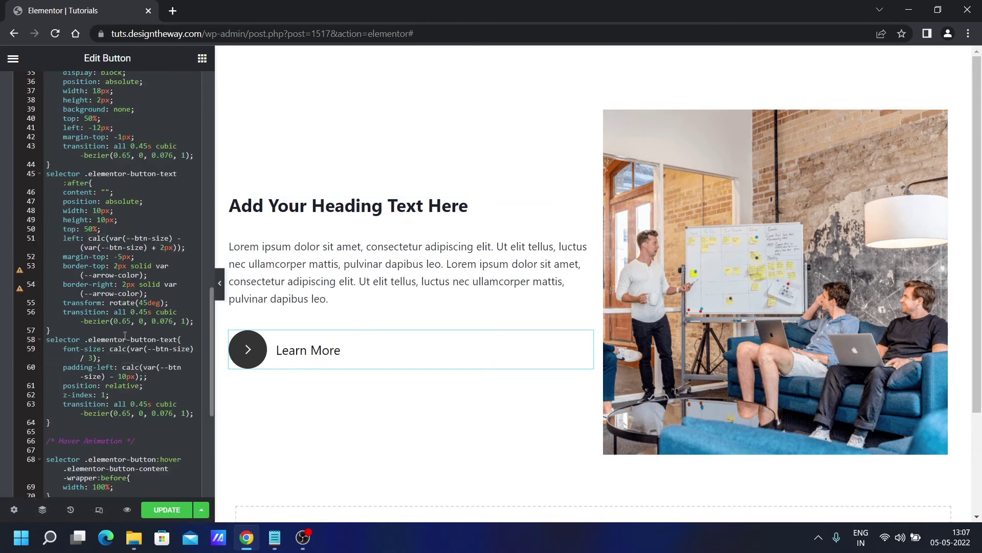
pyautogui.scroll(8, 126, 336)
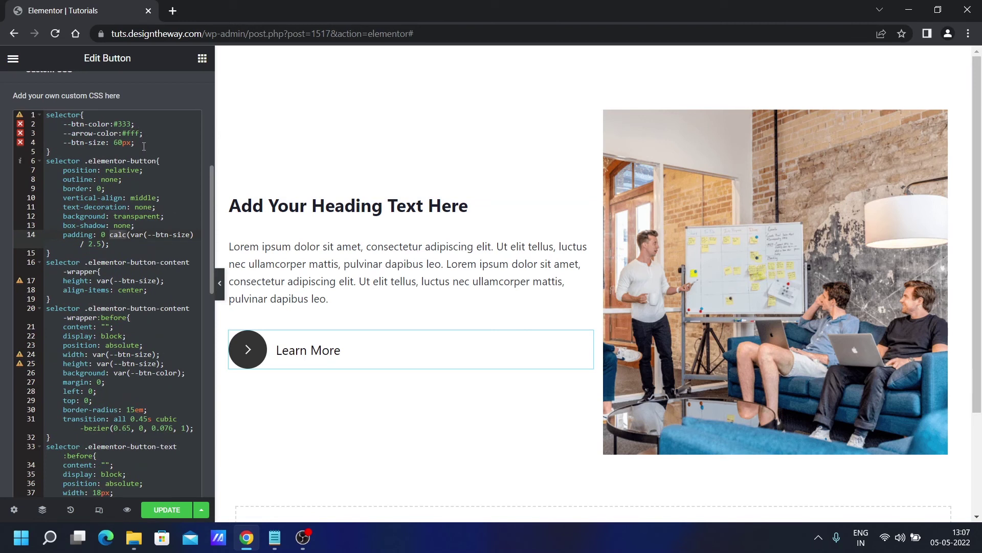
pyautogui.moveTo(135, 143); pyautogui.dragTo(64, 124)
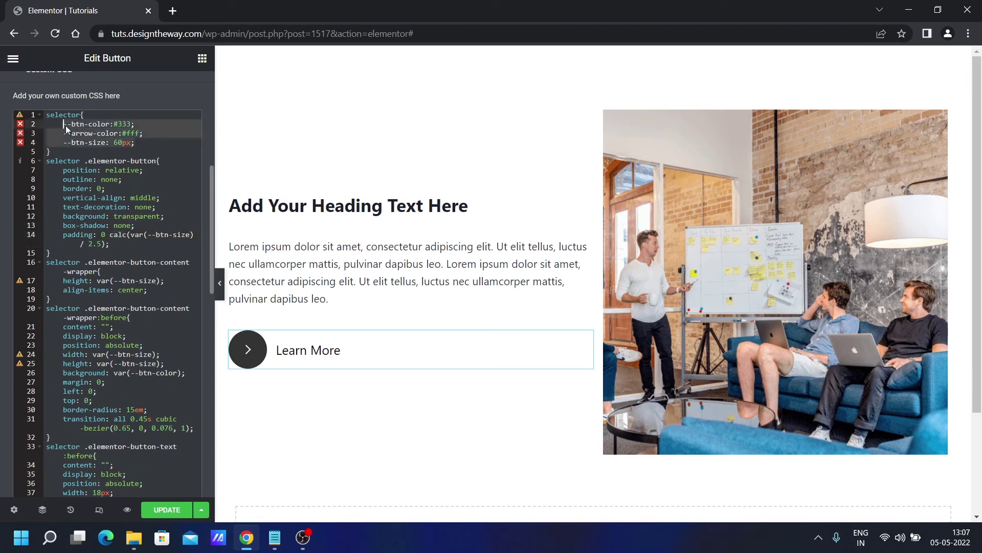
pyautogui.click(146, 145)
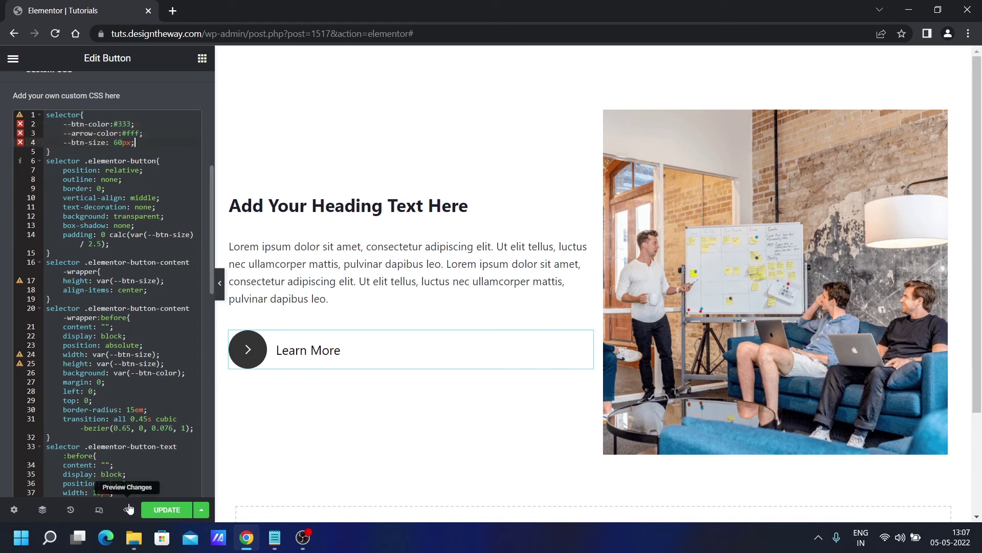
pyautogui.click(100, 510)
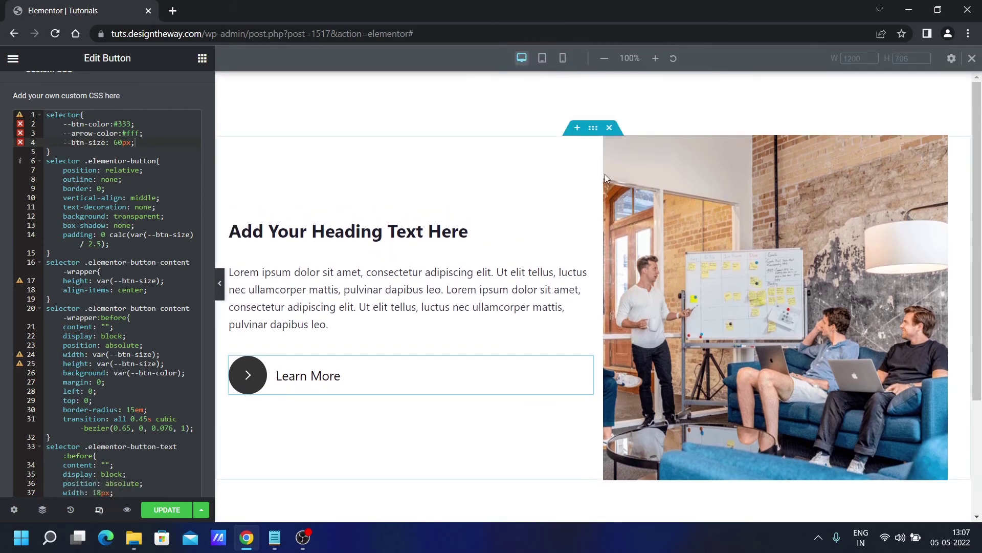
pyautogui.click(543, 57)
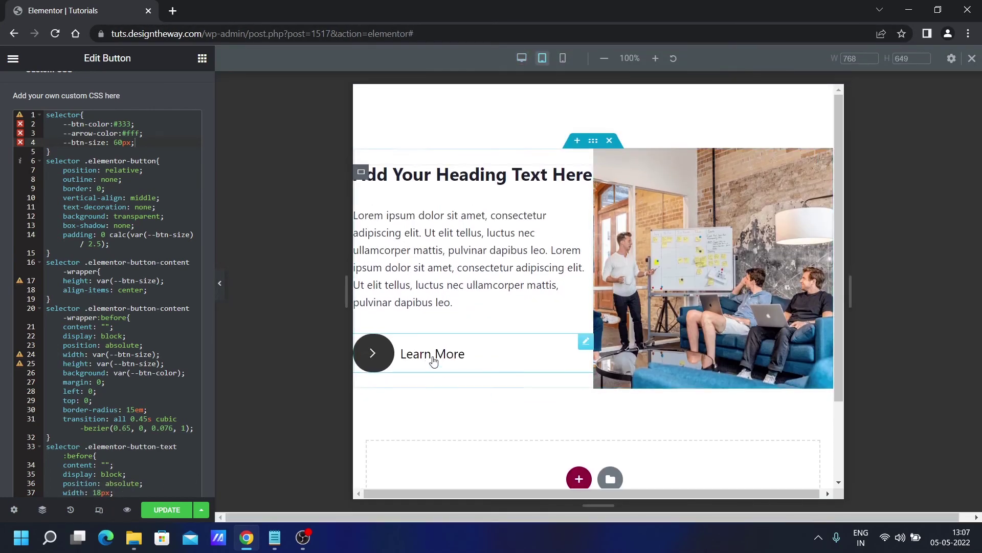
pyautogui.click(563, 58)
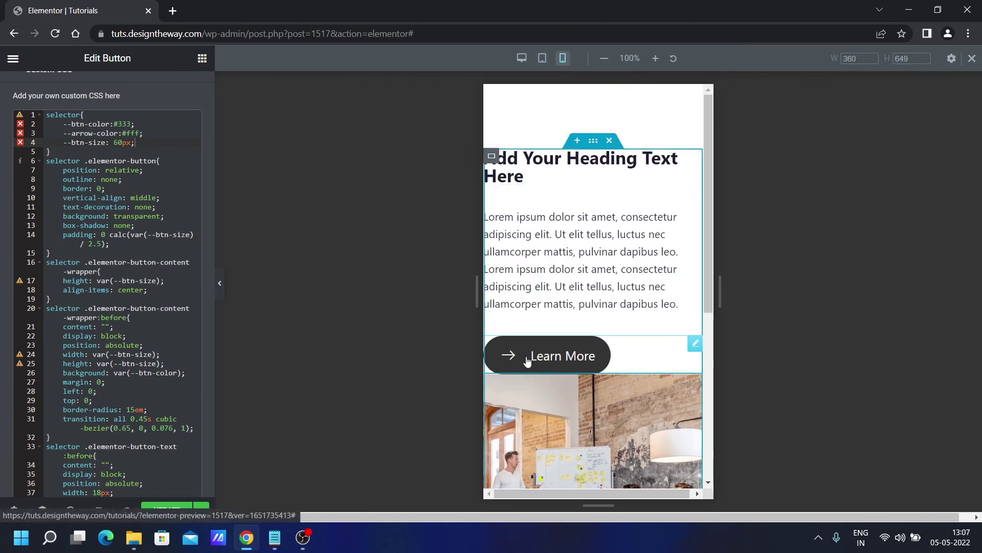
pyautogui.scroll(-1, 589, 333)
pyautogui.scroll(1, 638, 282)
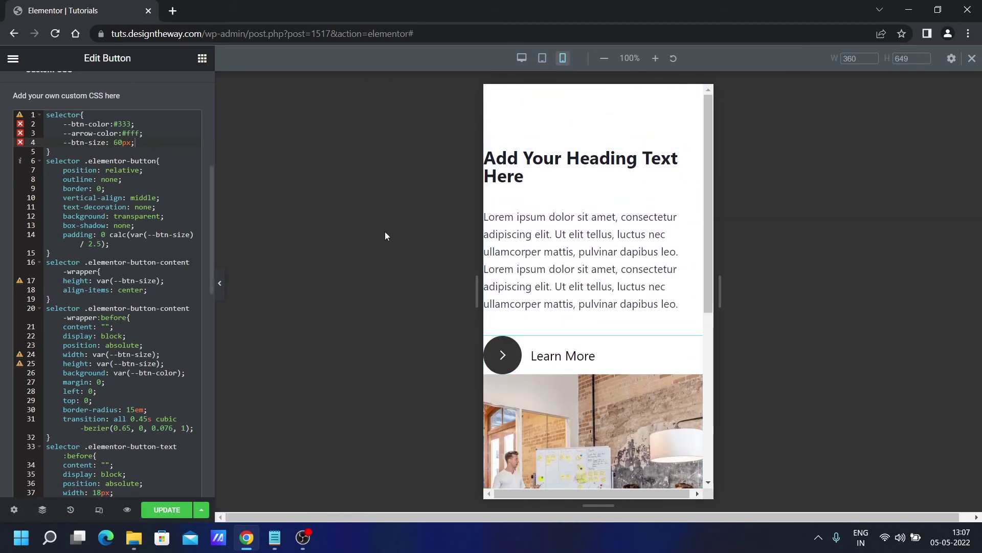
pyautogui.click(971, 60)
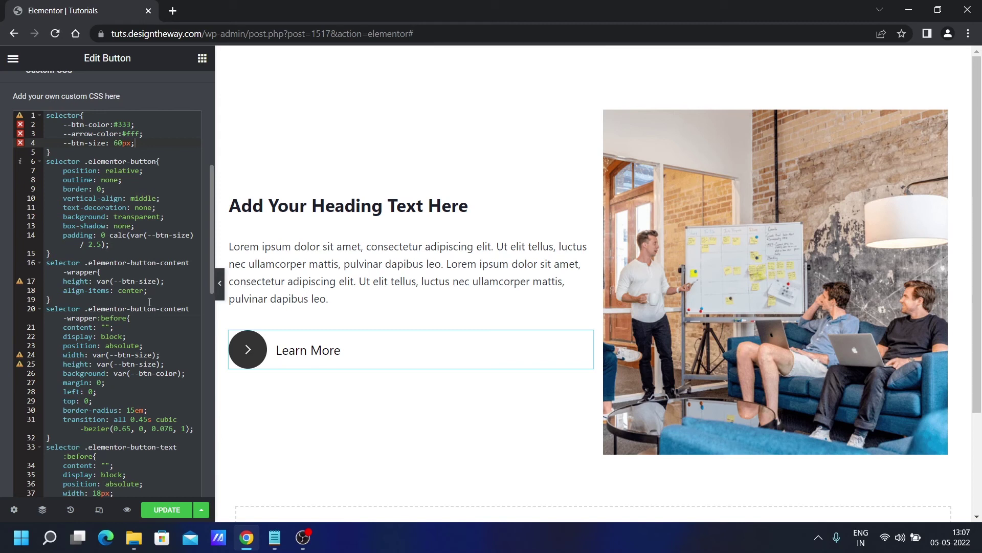
# Update the page, append four dots so the label reads 'Learn More....', and update again
pyautogui.click(163, 509)
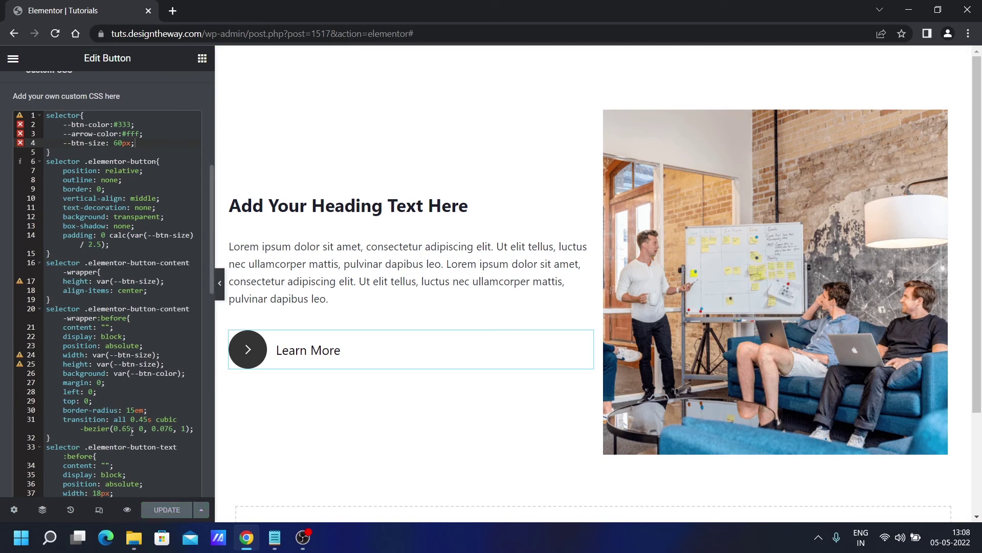
pyautogui.scroll(5, 145, 321)
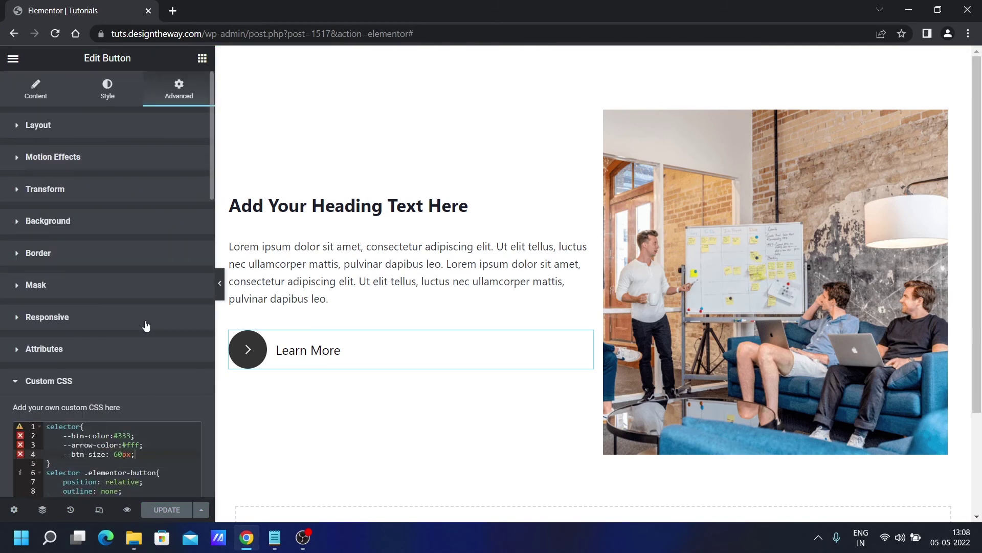
pyautogui.click(41, 95)
pyautogui.click(157, 184)
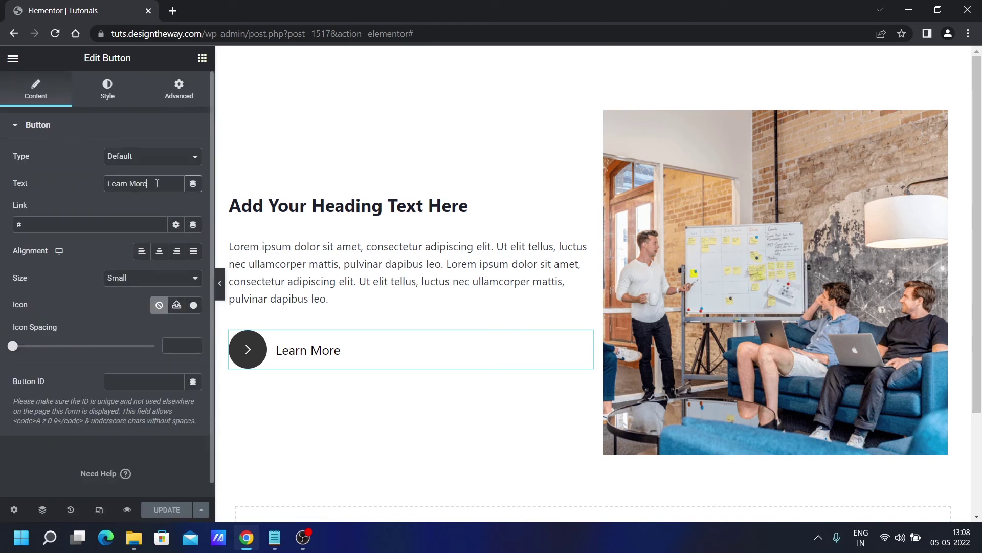
pyautogui.write('....')
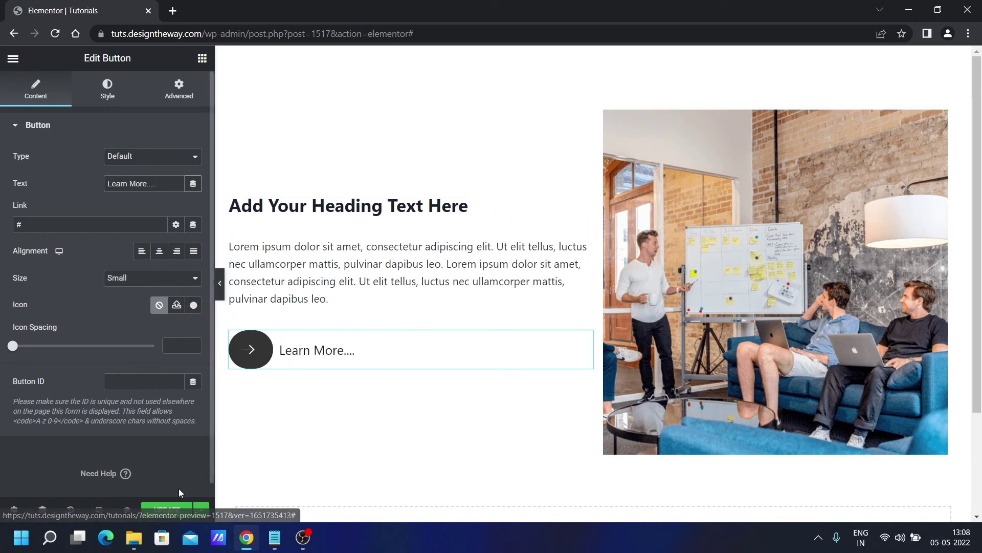
pyautogui.click(159, 510)
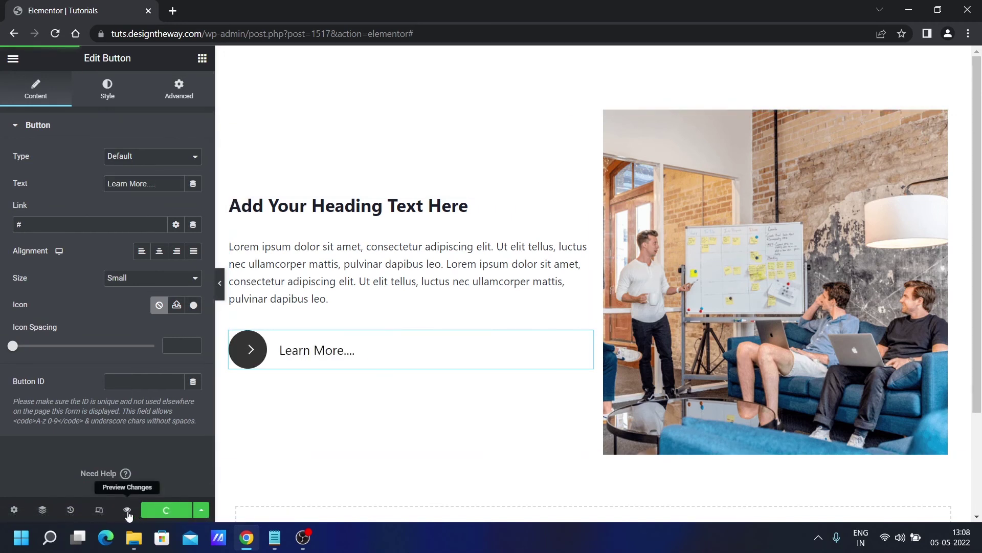